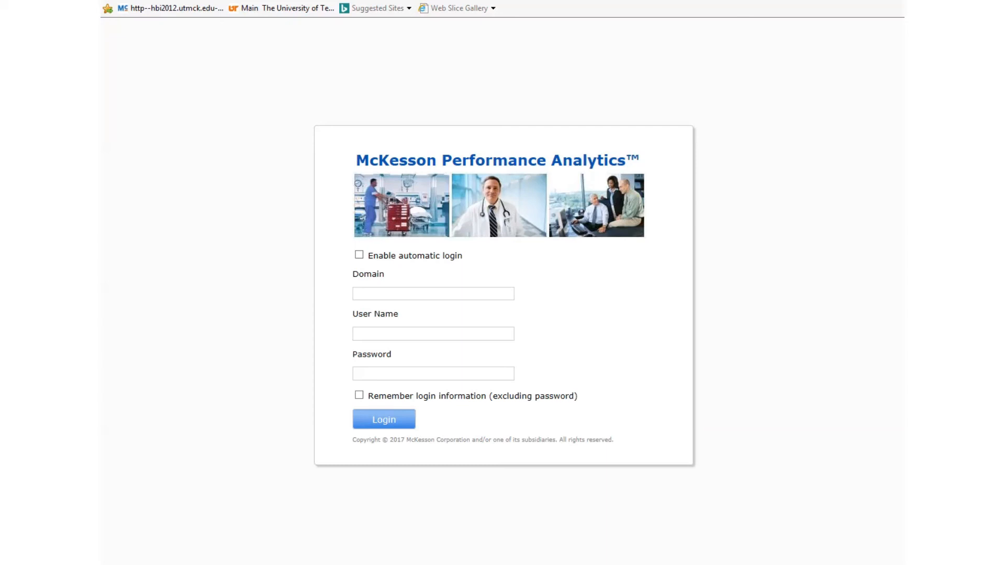
Enter utmck as the login domain and tick the option to remember login information
click(384, 294)
text(utmck)
click(383, 335)
click(390, 431)
click(359, 396)
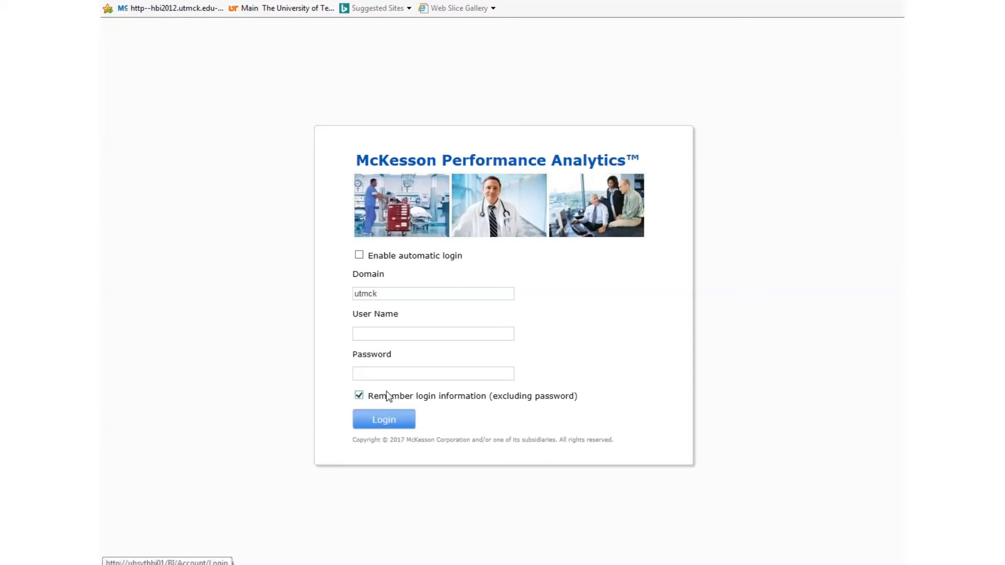
Untick remembered login, enable automatic login instead, and log in
click(360, 396)
drag(397, 295, 312, 288)
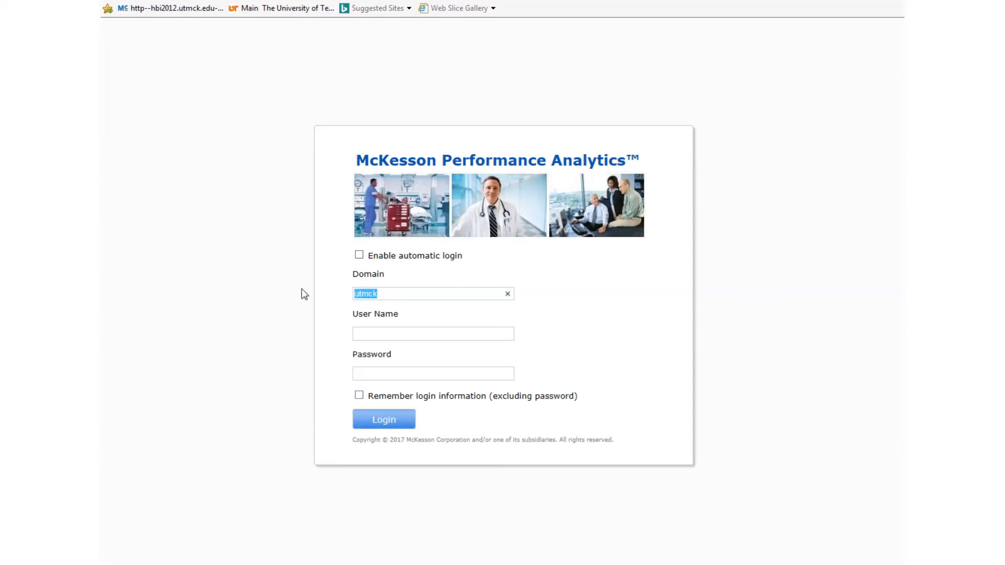
click(359, 256)
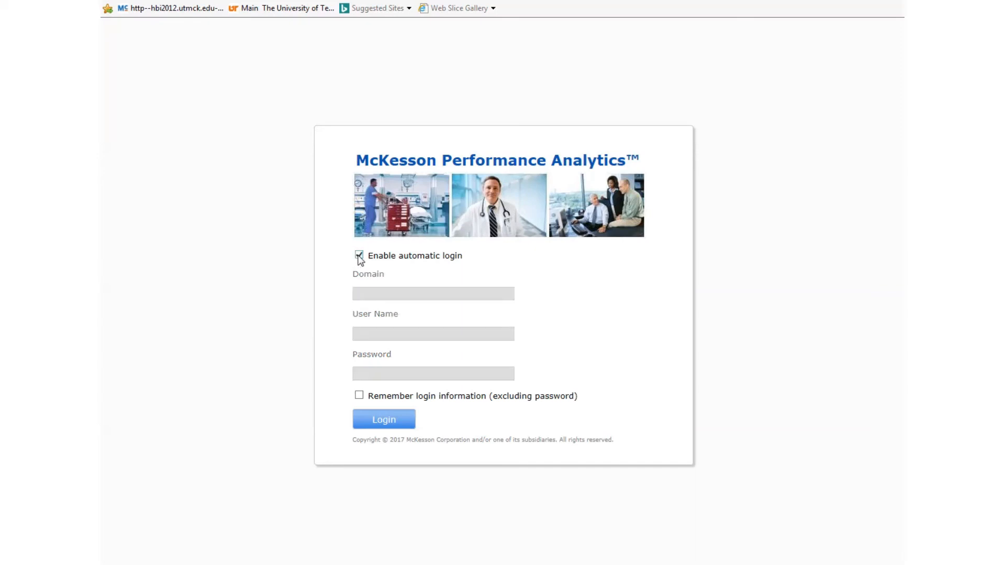
click(398, 424)
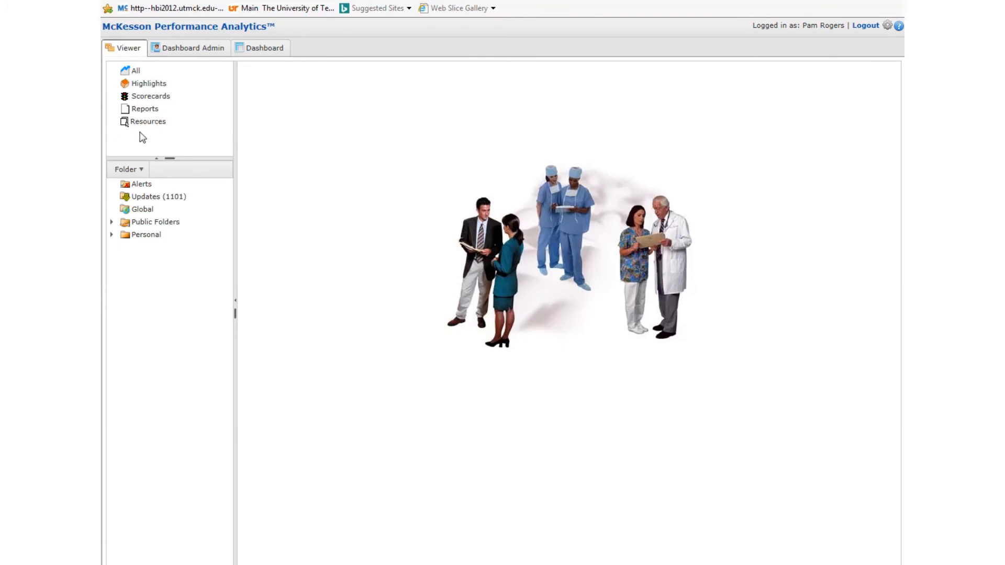
Browse the All, Highlights and Resources lists, ending on the Highlights list
click(132, 70)
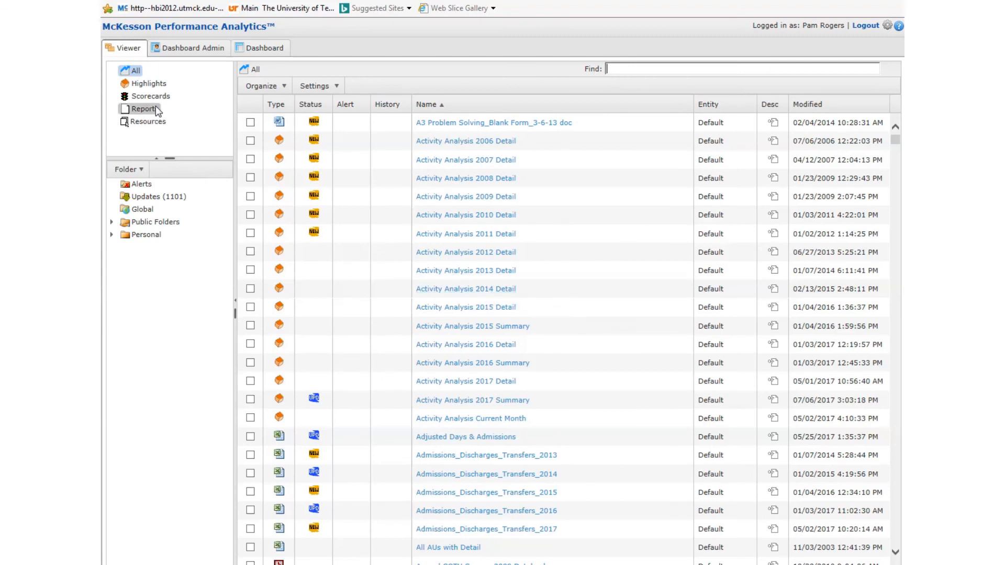
click(153, 84)
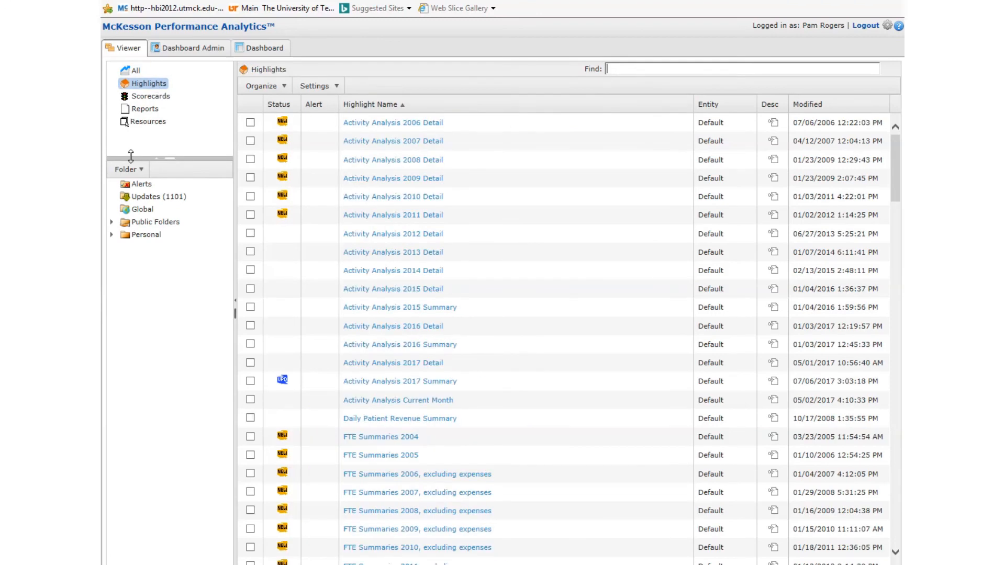
click(150, 126)
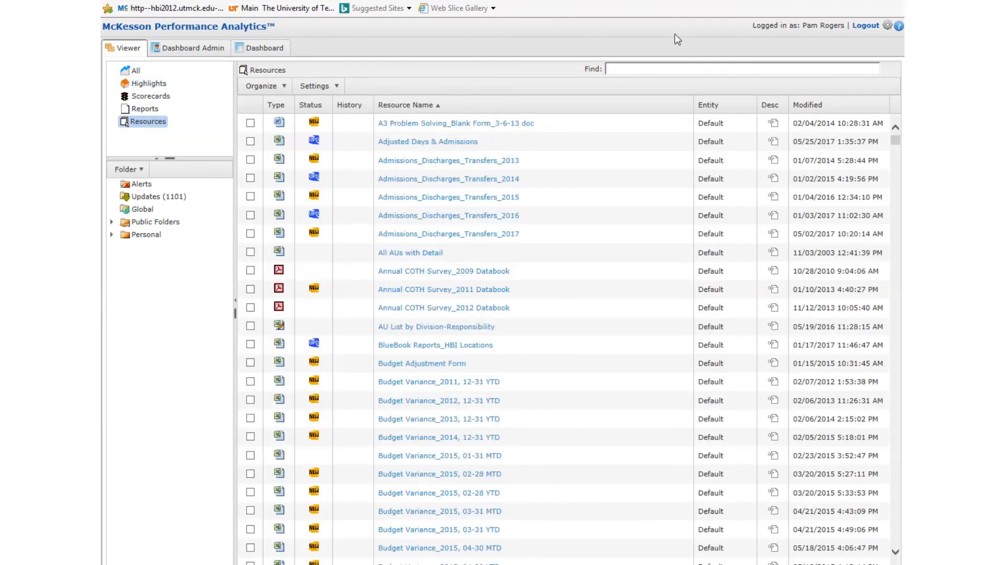
click(154, 85)
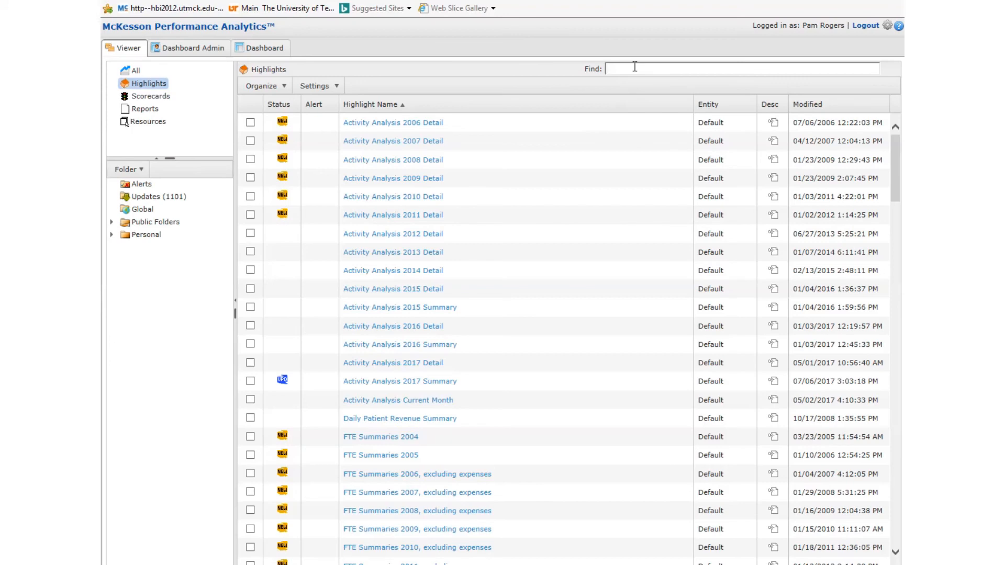
Filter the highlights by resp and open Resp Summ_2017
text(resp)
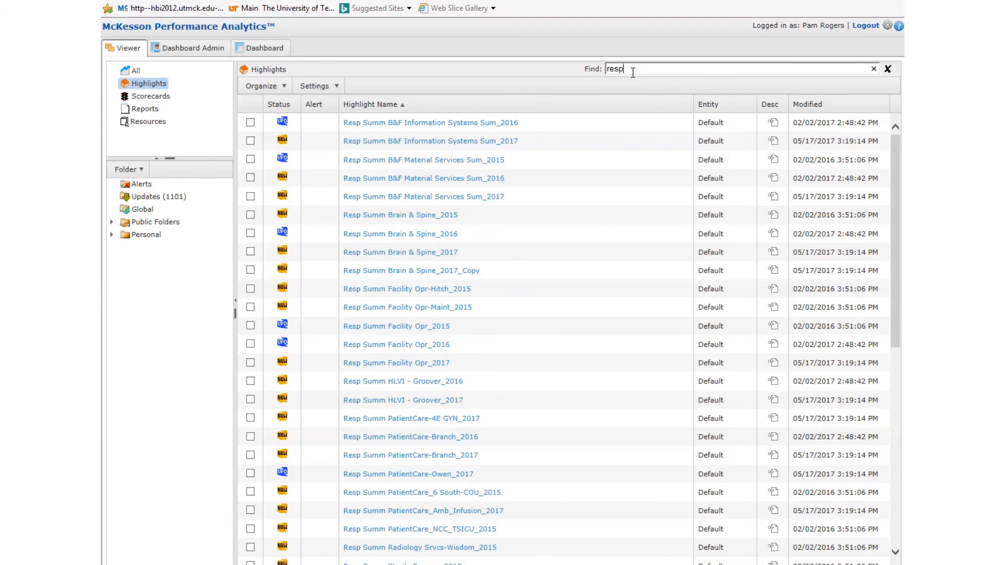
scroll(591, 218, down, 8)
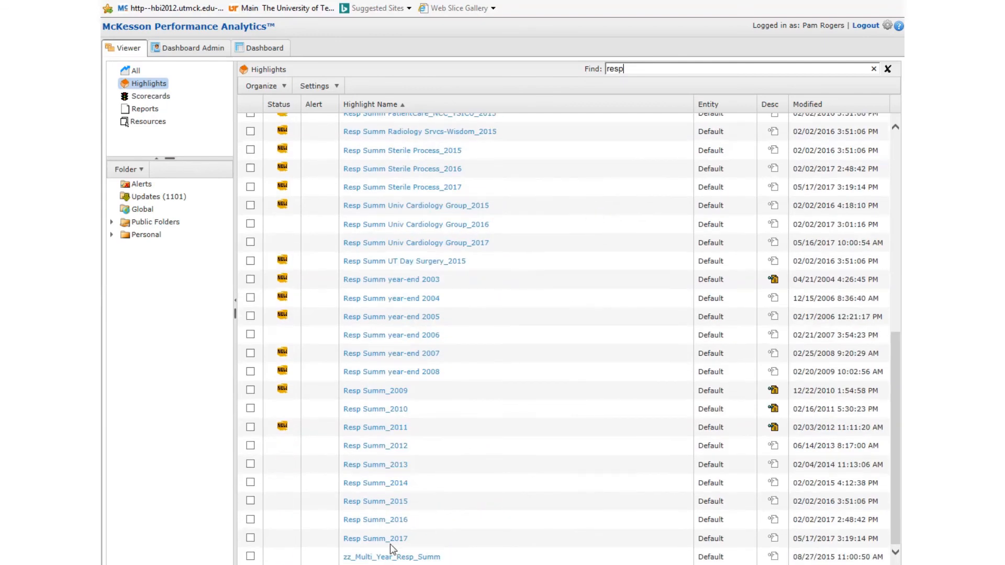
click(380, 540)
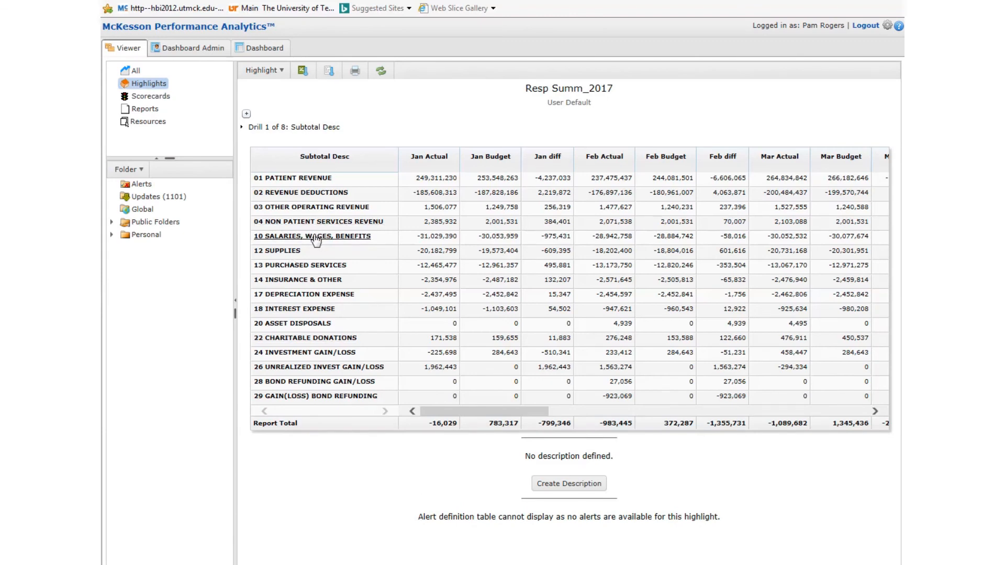
Drill from 13 Purchased Services through 10038 Clinically Integrated Network to 075138 Services, Other, then return to the first drill level
click(315, 267)
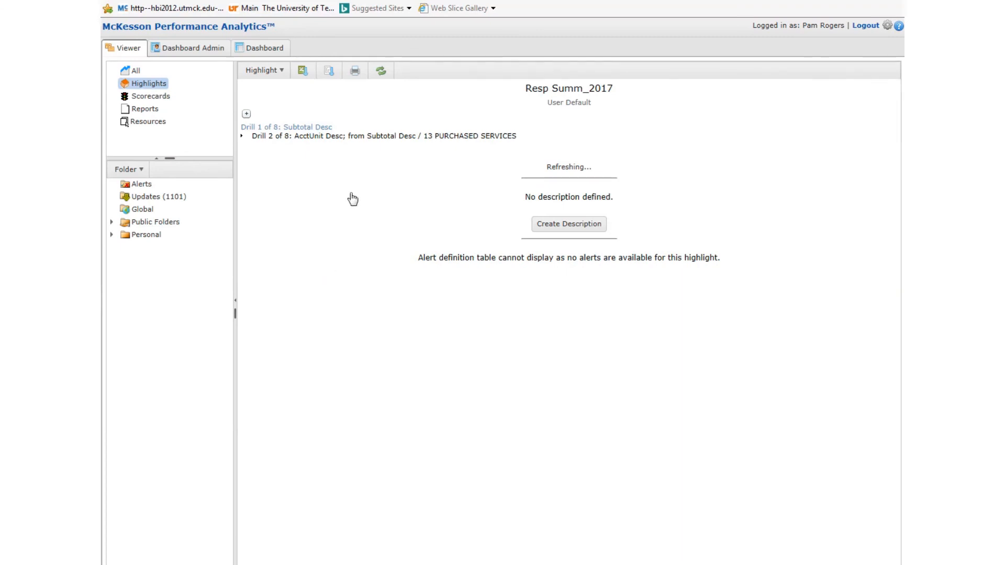
click(313, 304)
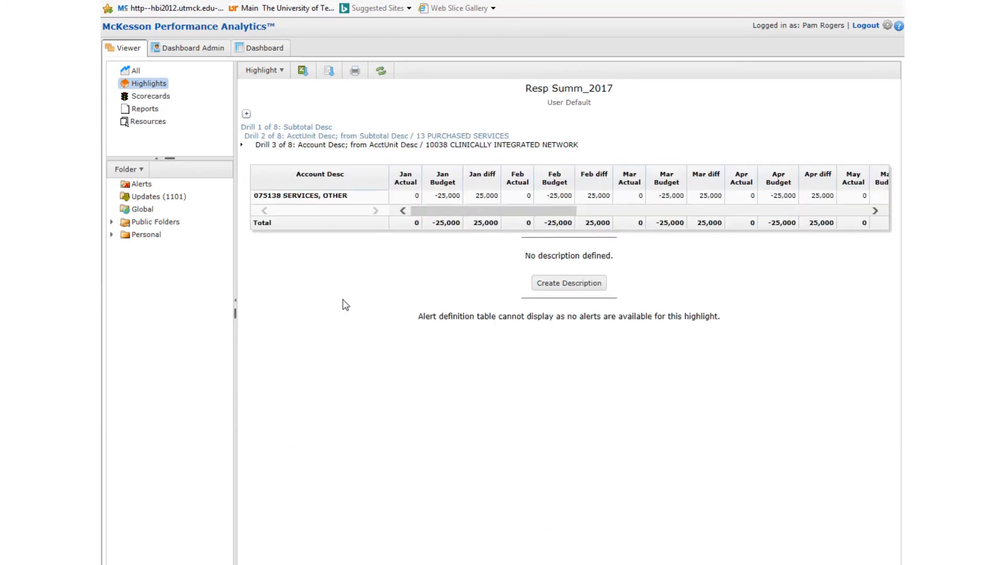
click(306, 197)
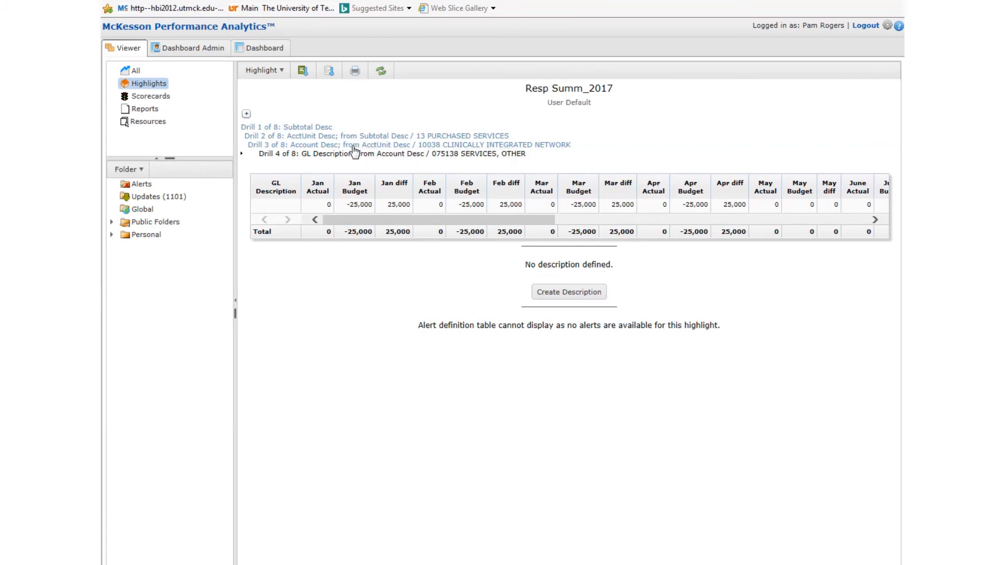
click(340, 138)
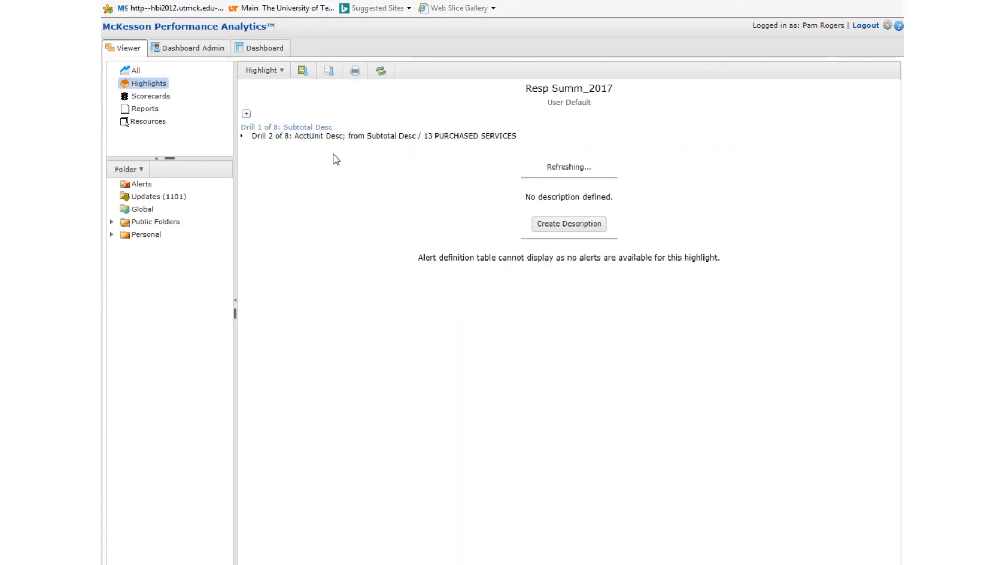
double_click(291, 167)
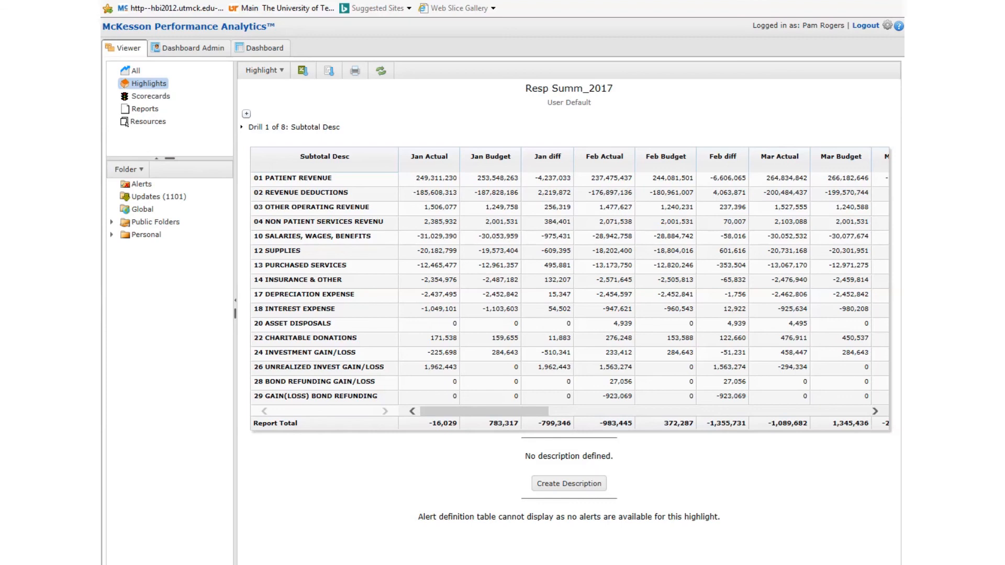
Open the highlight's drill order options and move ActUnit Desc above Subtotal Desc
click(283, 75)
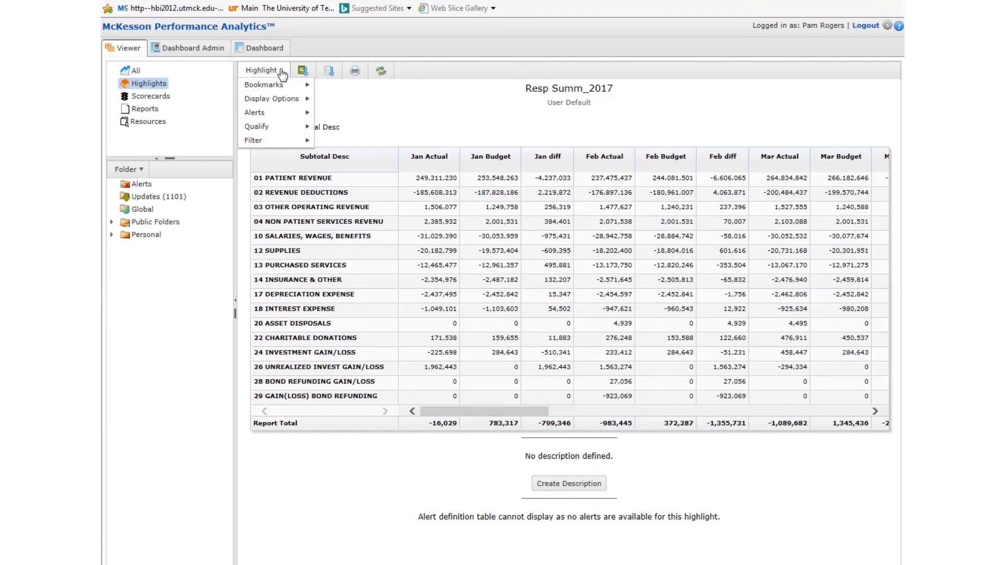
mouse_move(280, 105)
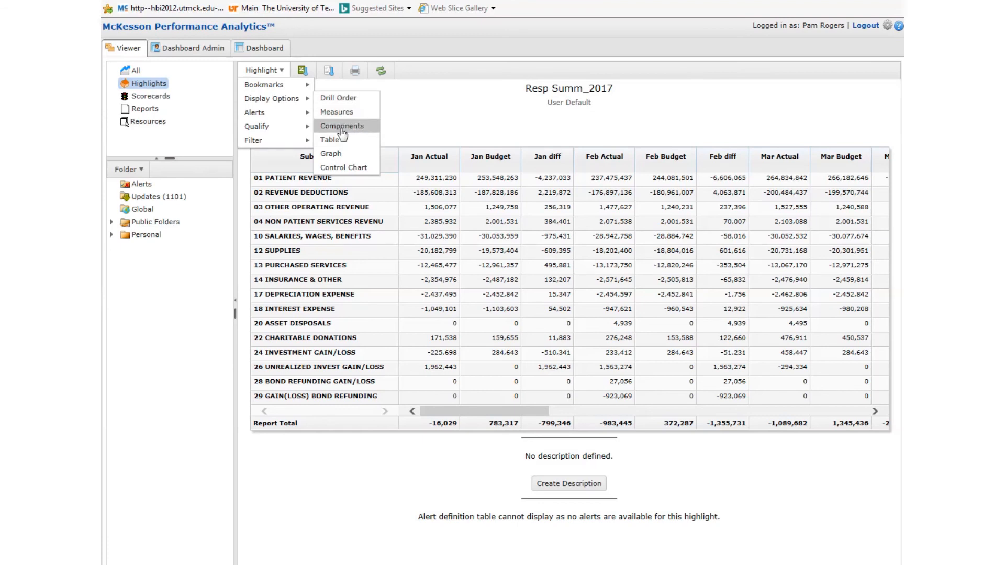
click(341, 98)
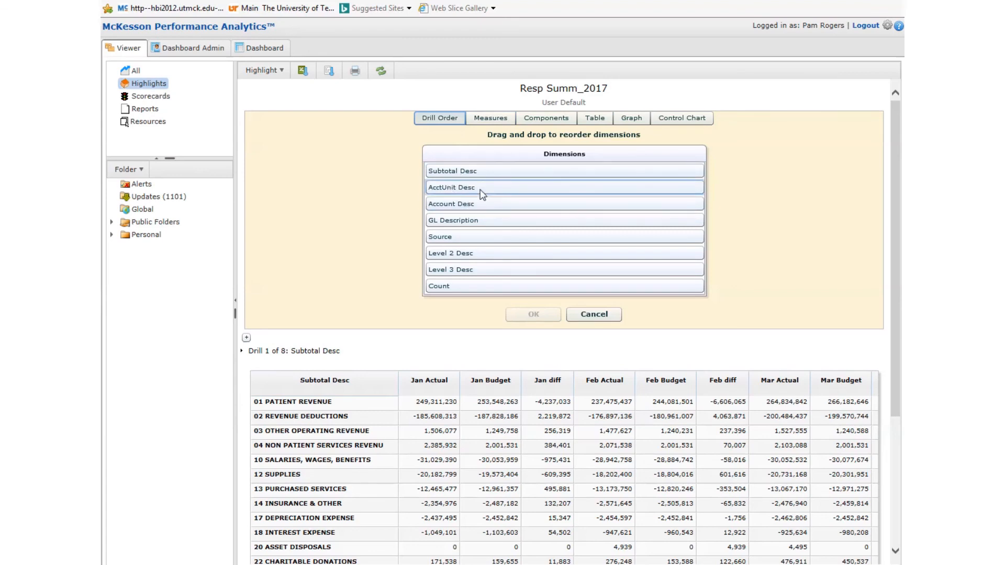
drag(482, 194, 479, 170)
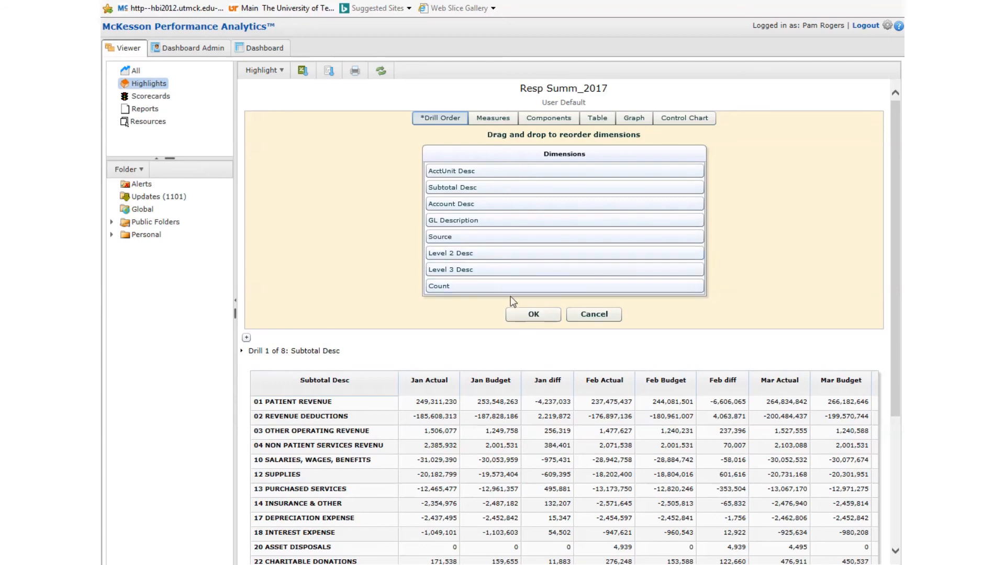
Hide the Budget and diff measures for January through April from the table
click(495, 119)
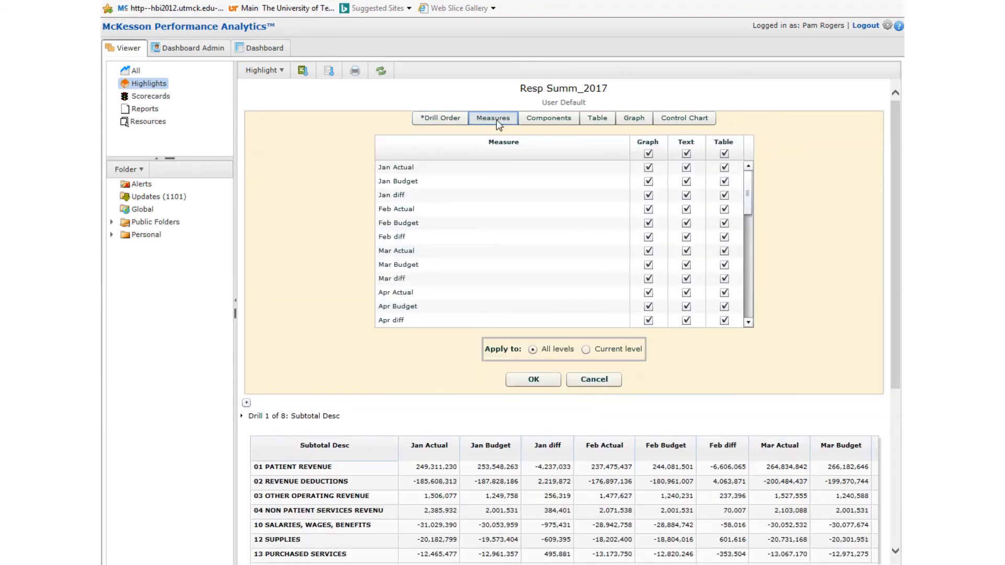
click(724, 181)
click(725, 195)
click(724, 223)
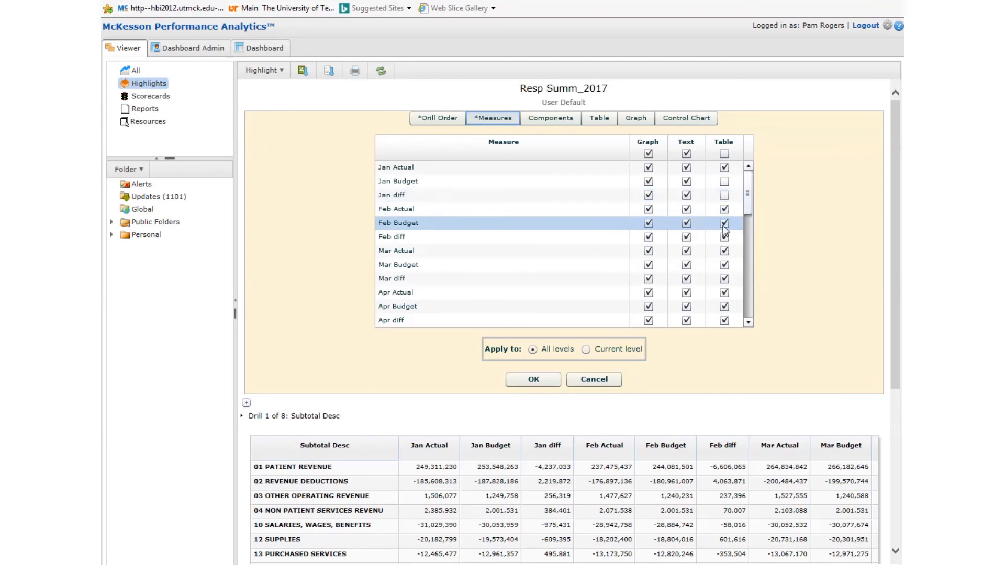
click(725, 238)
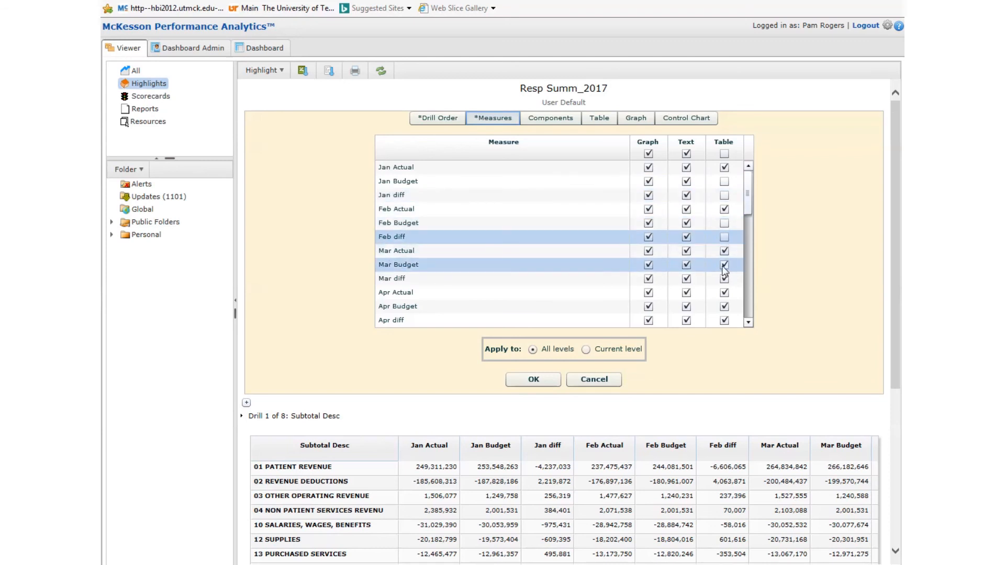
click(725, 265)
click(725, 279)
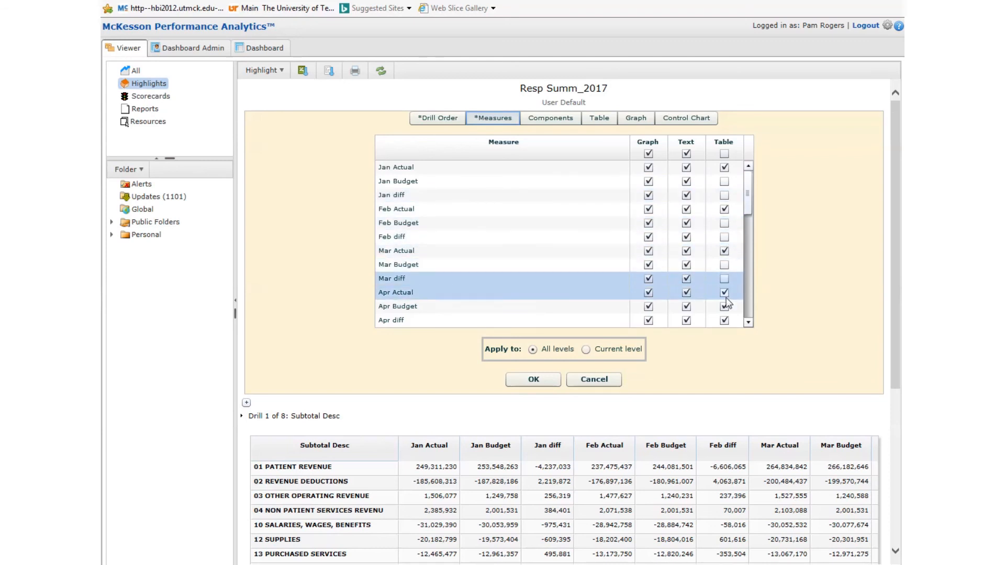
click(724, 307)
click(725, 321)
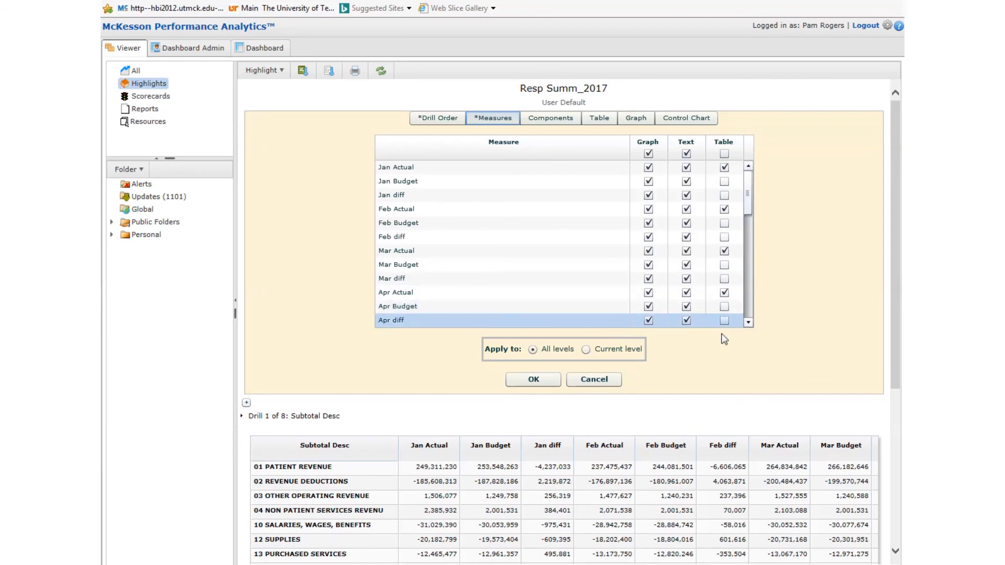
Try switching table paging on, leave it off, and apply the display option changes
click(600, 119)
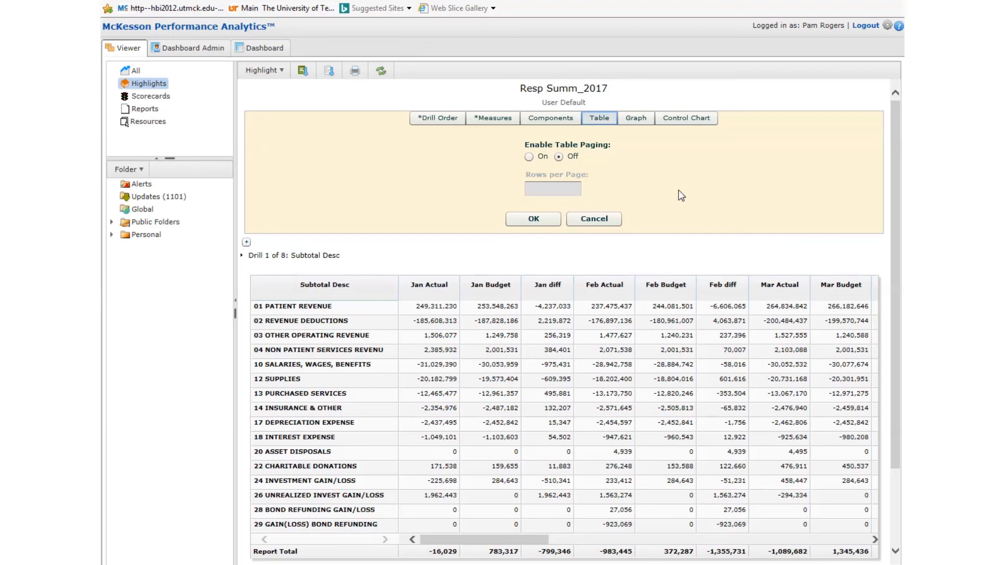
click(530, 157)
click(558, 157)
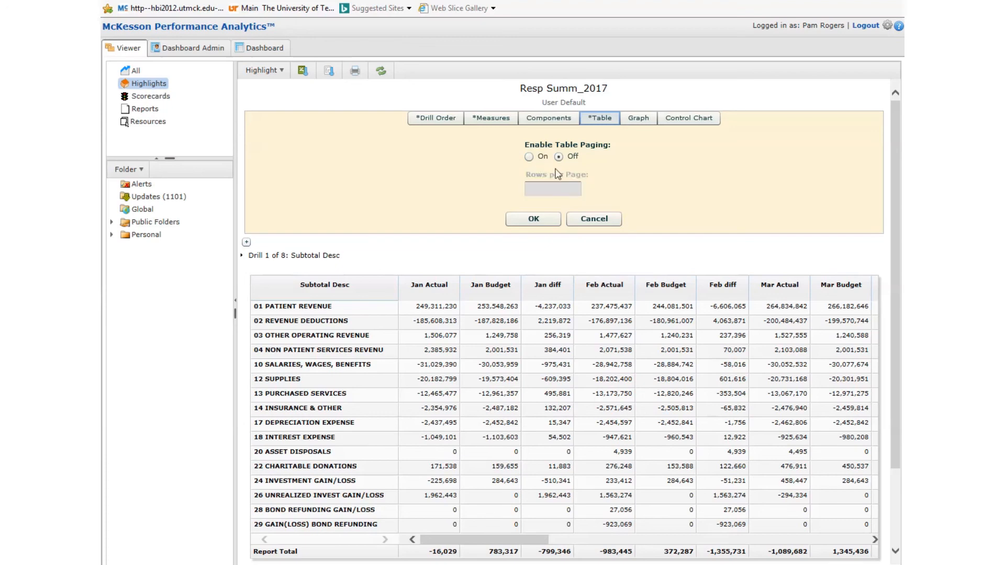
click(529, 158)
click(559, 156)
click(534, 219)
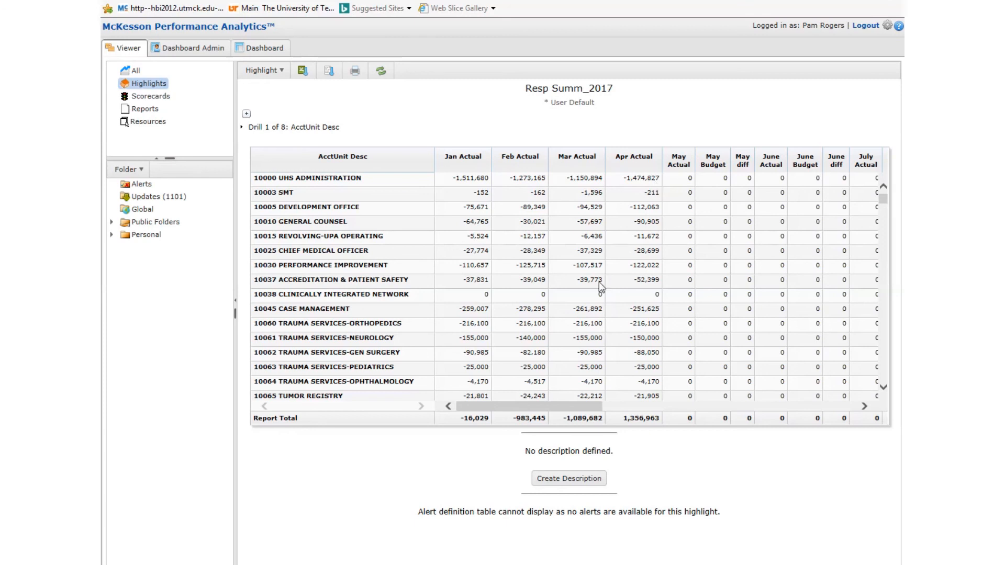
Open the qualification builder for the highlight and choose Account Desc as the field
click(282, 72)
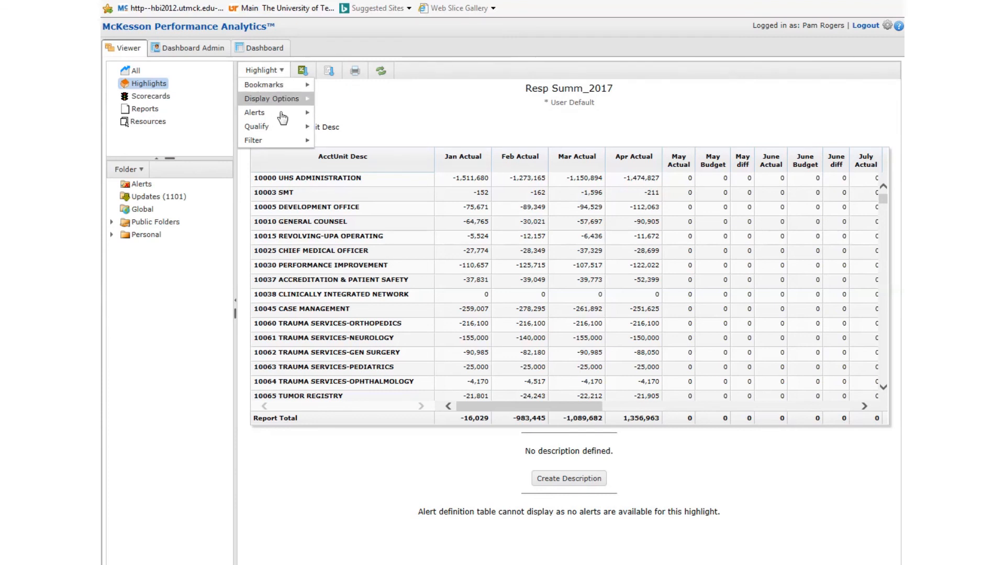
mouse_move(281, 128)
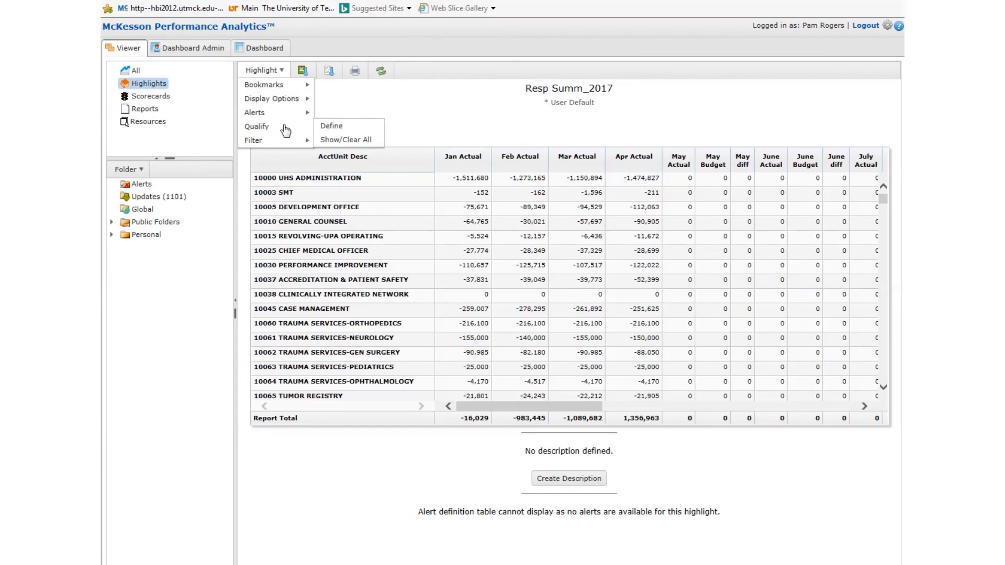
click(336, 130)
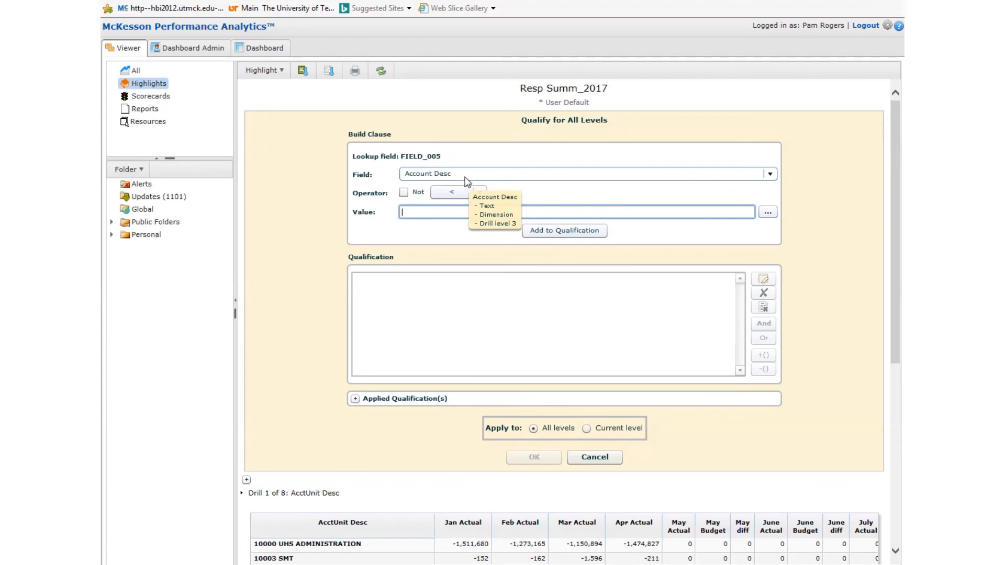
click(772, 175)
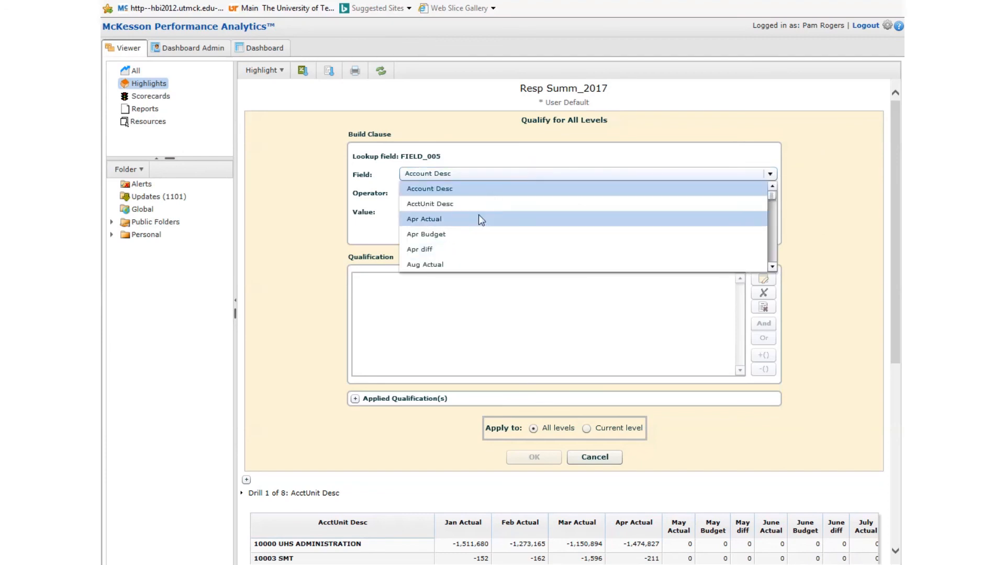
click(484, 188)
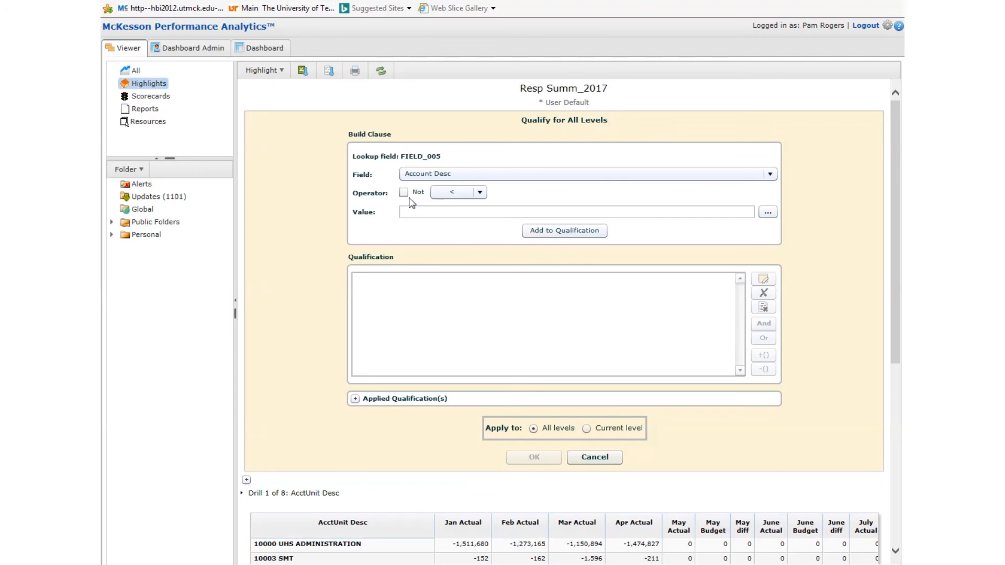
Set the Account Desc operator to in, open the value lookup and search it for 075
click(480, 192)
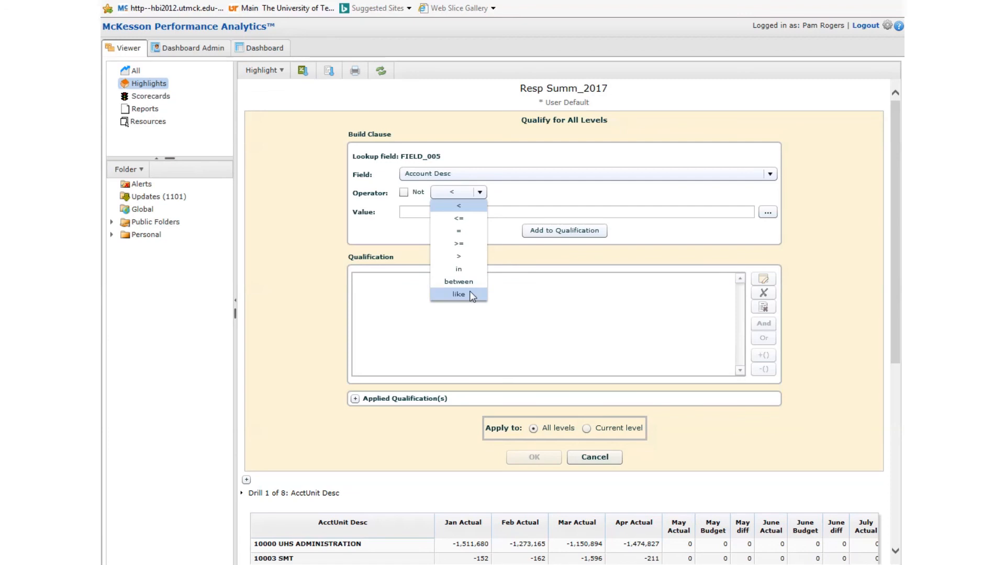
click(469, 268)
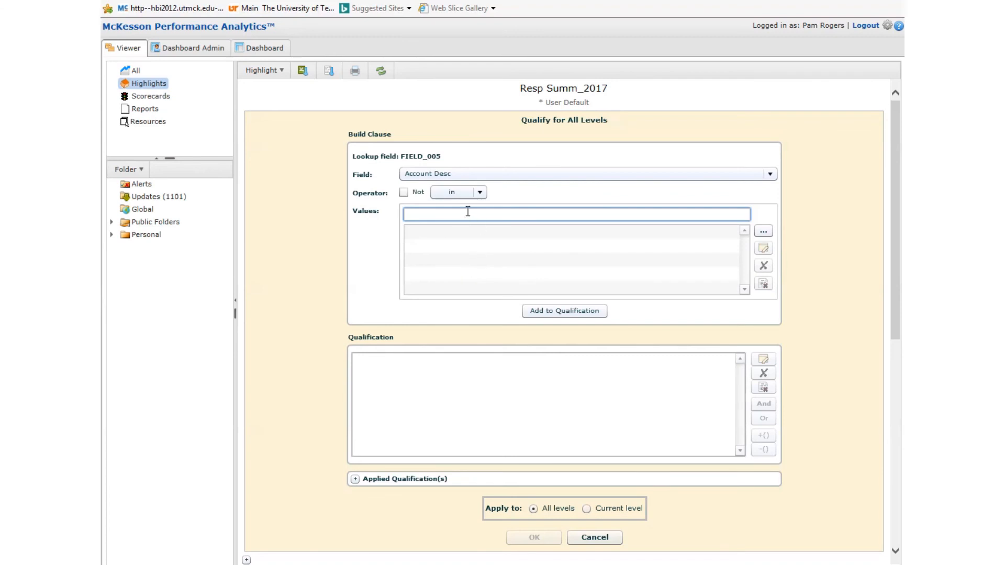
click(763, 233)
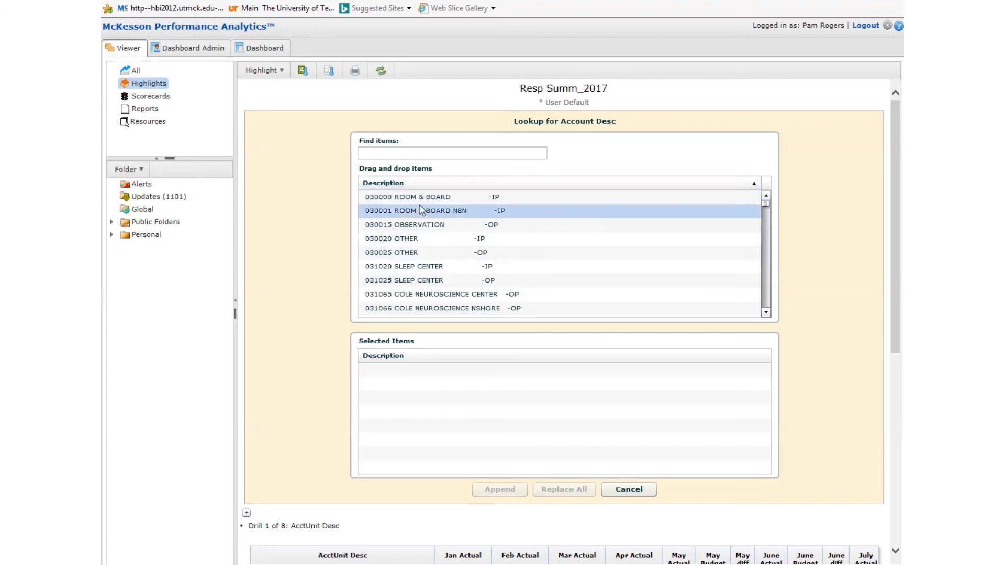
click(432, 152)
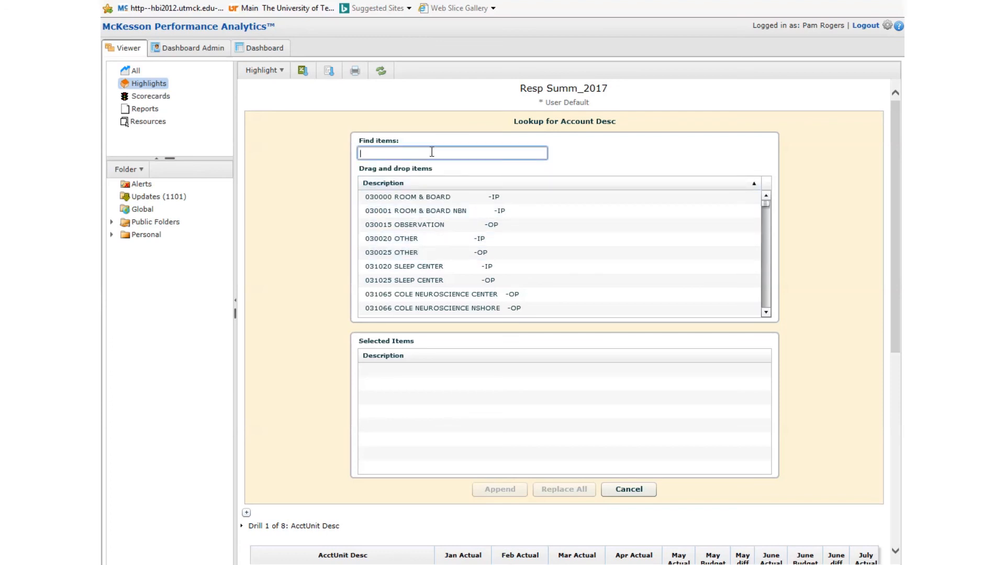
text(075)
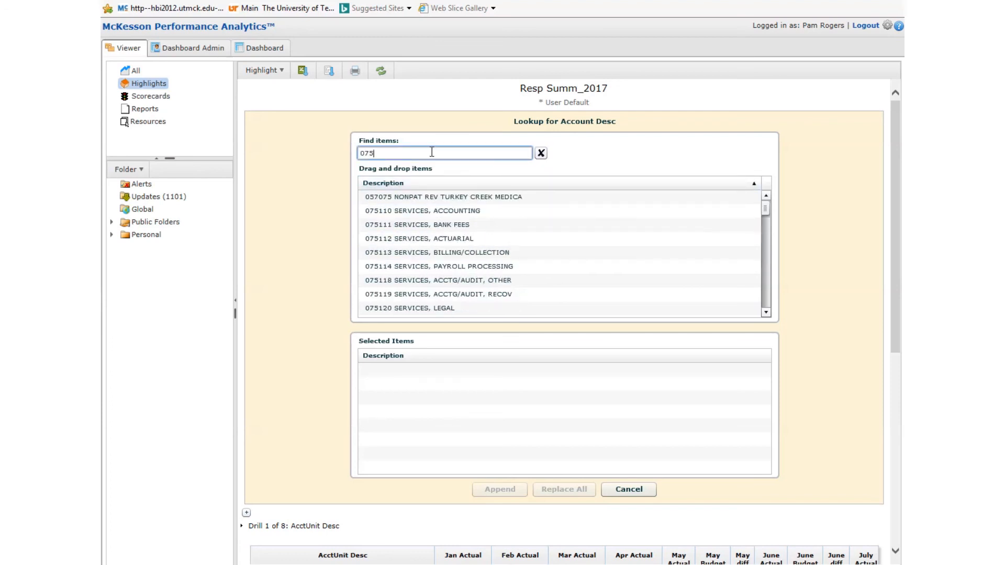
click(528, 227)
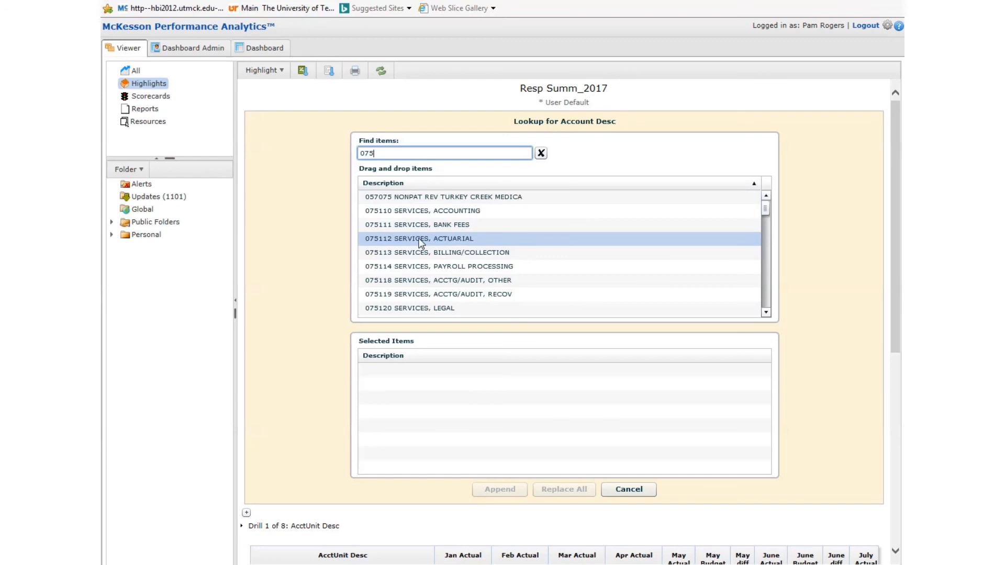
Search the lookup for supply and add 070111 SUPPLY, ADMIN, SOFTWARE to the selected items
drag(387, 153, 327, 154)
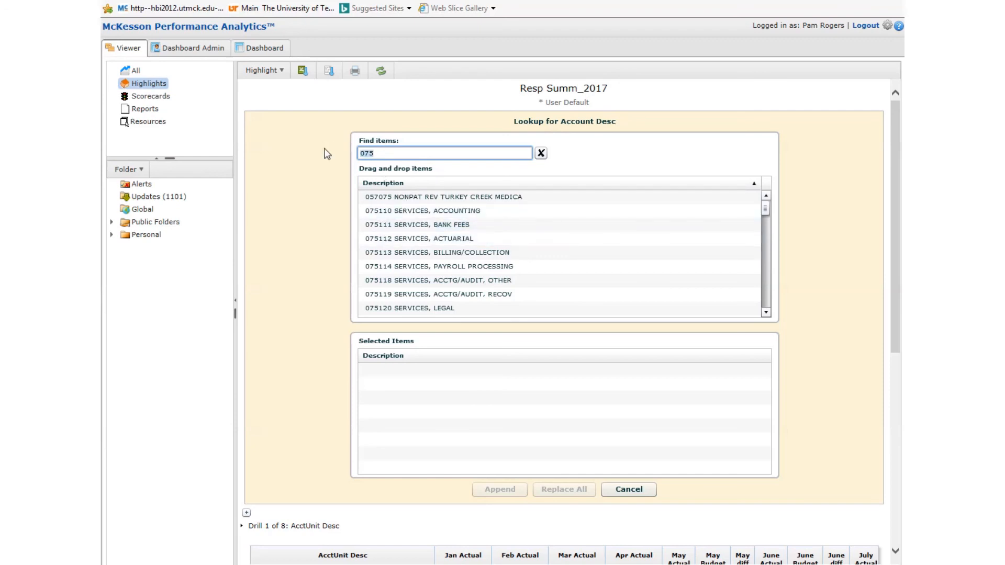
text(suppluy)
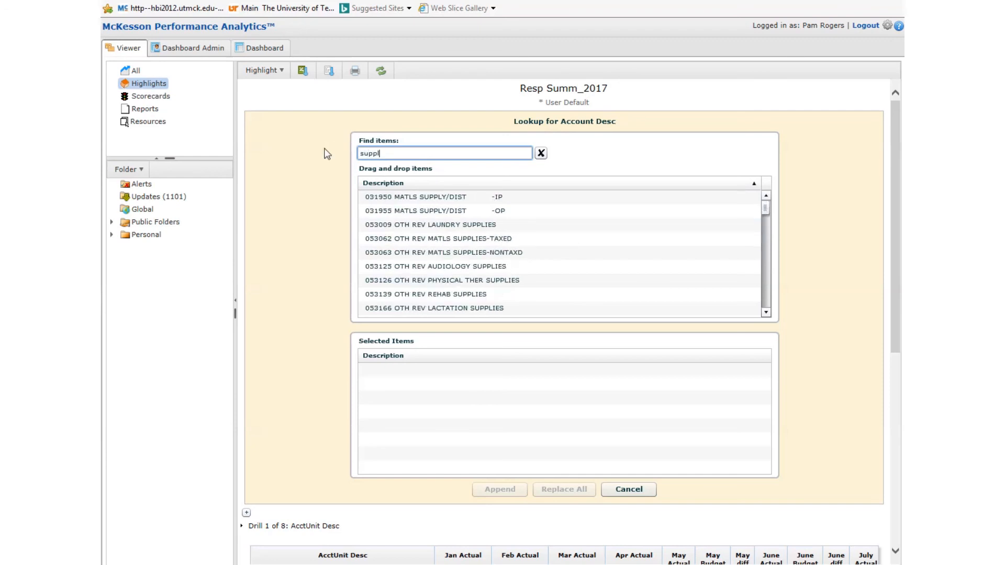
key(BackSpace)
key(BackSpace)
text(y)
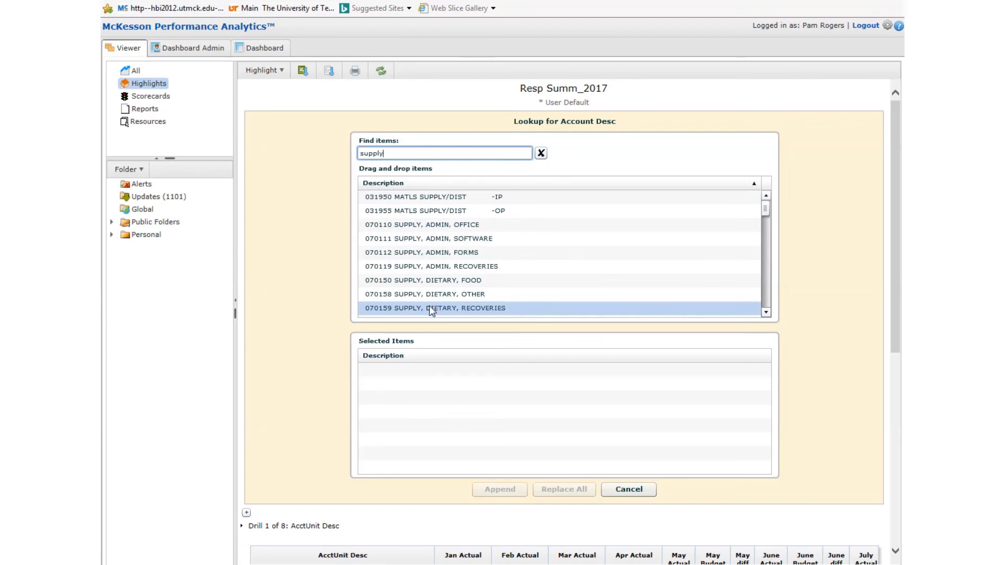
click(431, 240)
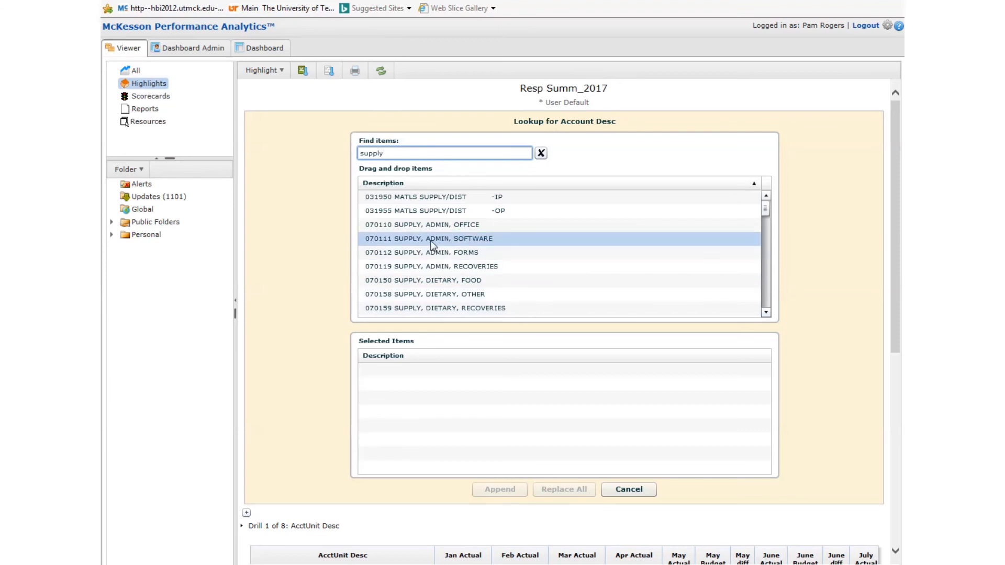
double_click(433, 239)
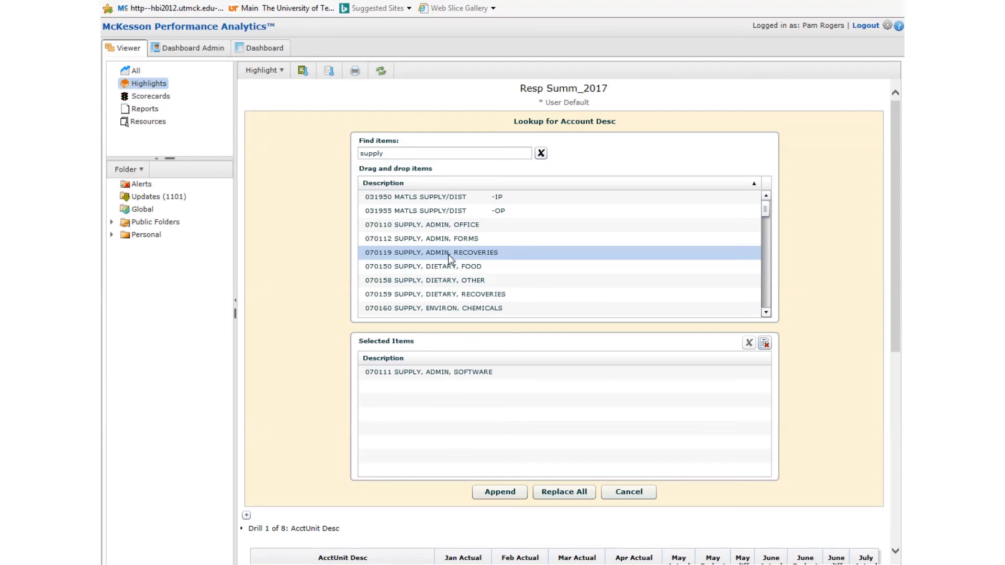
Add the admin recoveries, dietary food, dietary recoveries and environ paper/plastic supply accounts to the selected items
drag(449, 254, 451, 407)
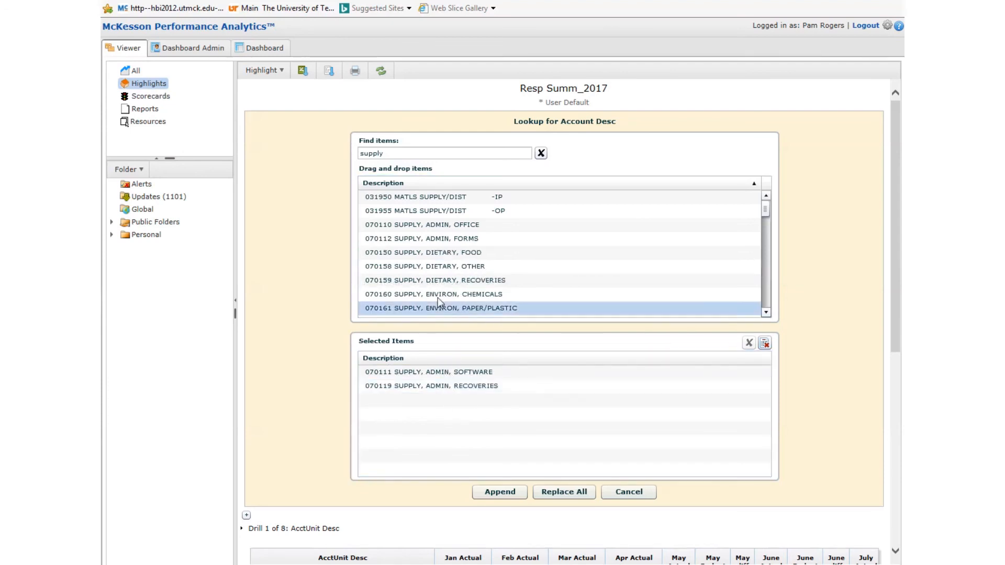
click(441, 255)
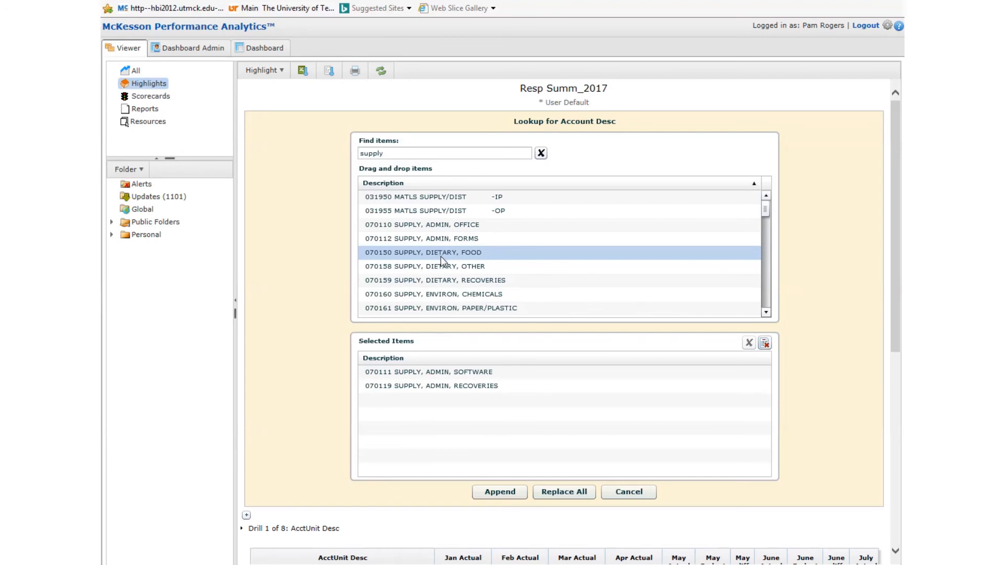
ctrl+click(457, 279)
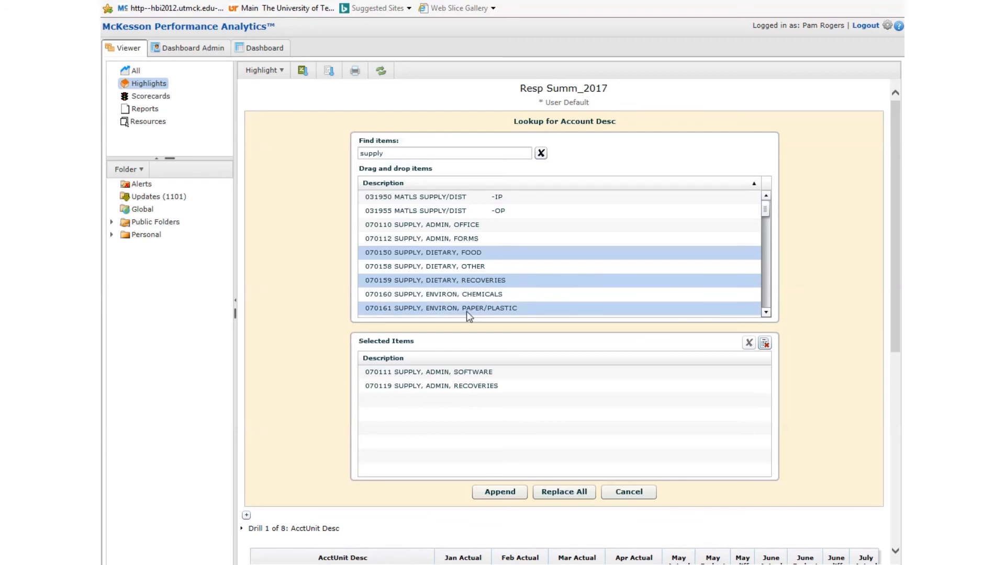
ctrl+click(467, 311)
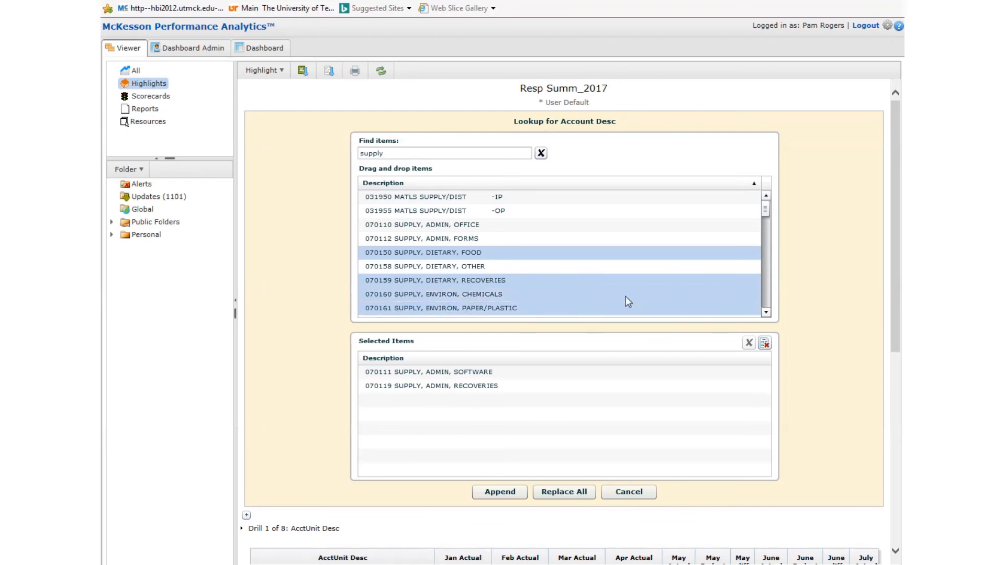
drag(454, 312, 482, 453)
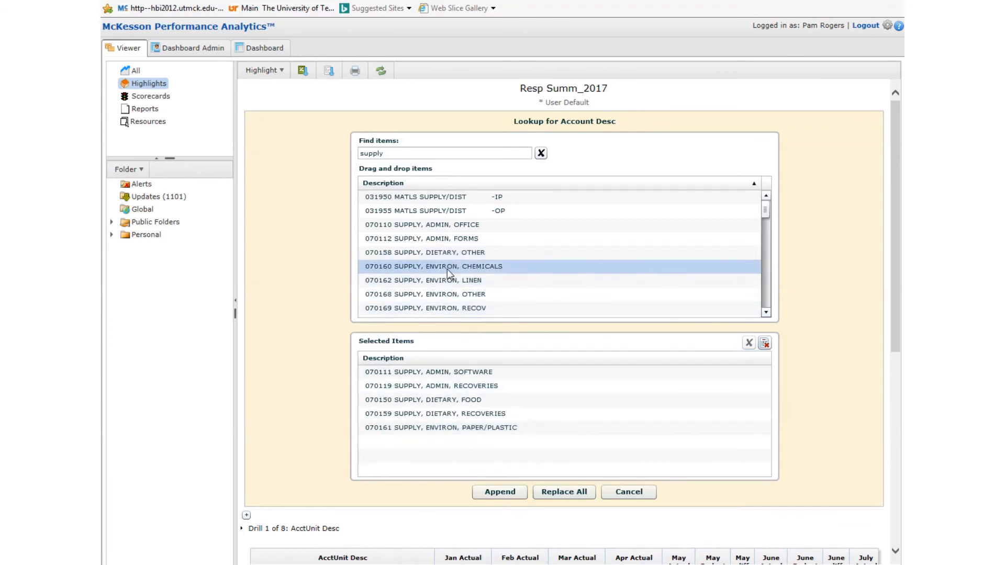
Select the supply accounts from 070160 through 072221 SUPPLY, PHARMACY, IV SOLUTIONS and add them to the selected items
shift+click(472, 309)
scroll(770, 318, down, 8)
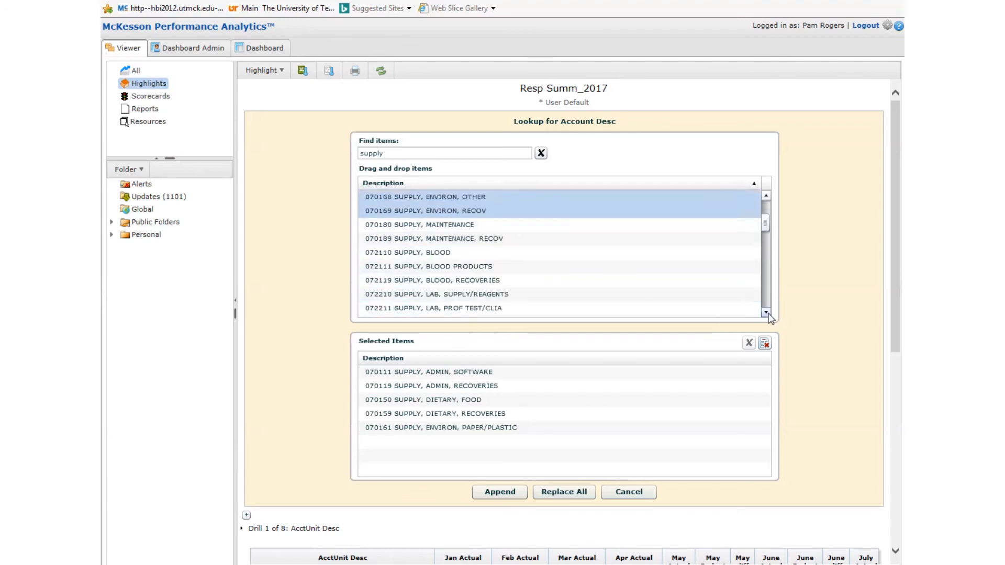
shift+click(470, 307)
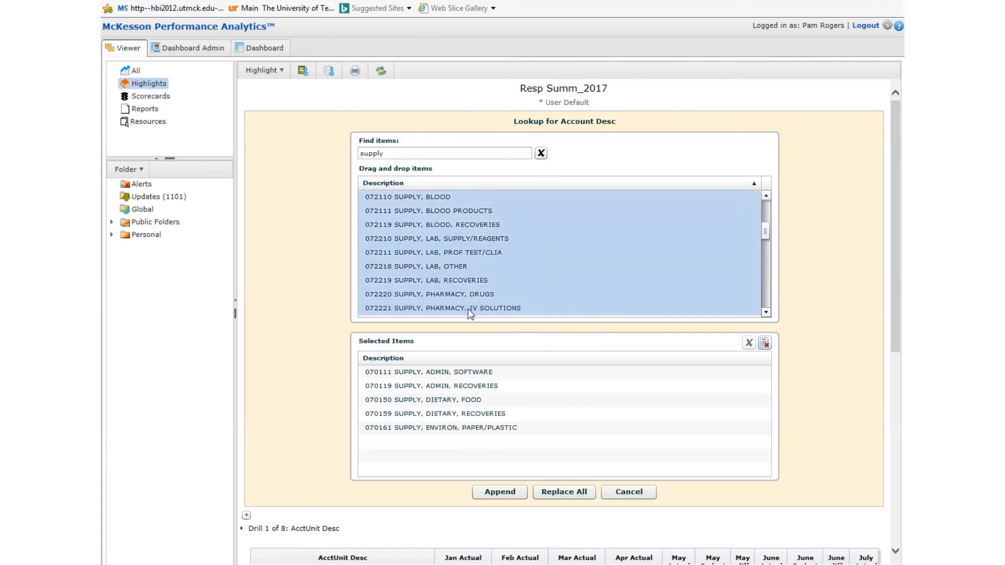
drag(470, 309, 484, 472)
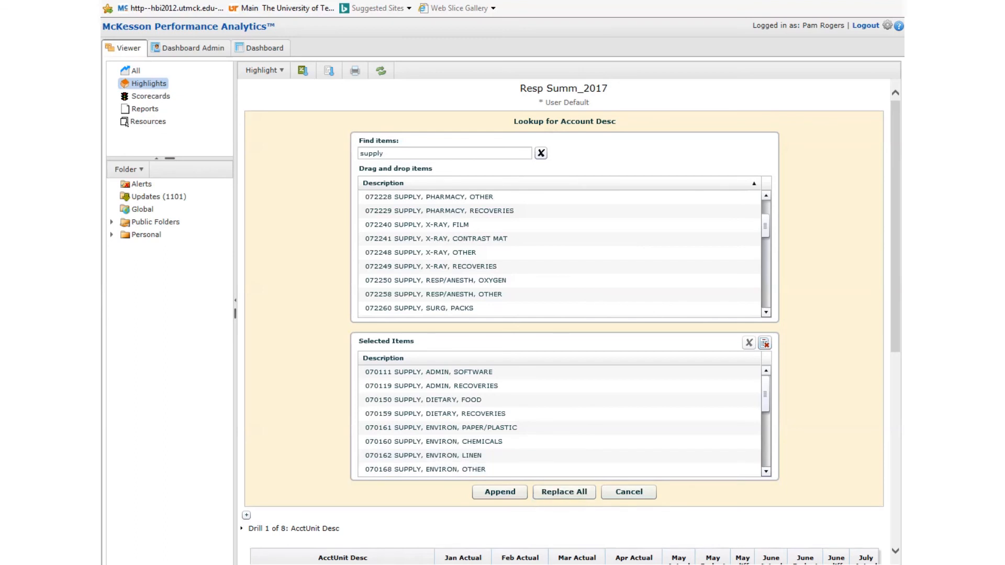
Append the selected supply accounts as values and add the Account Desc clause to the qualification
click(499, 492)
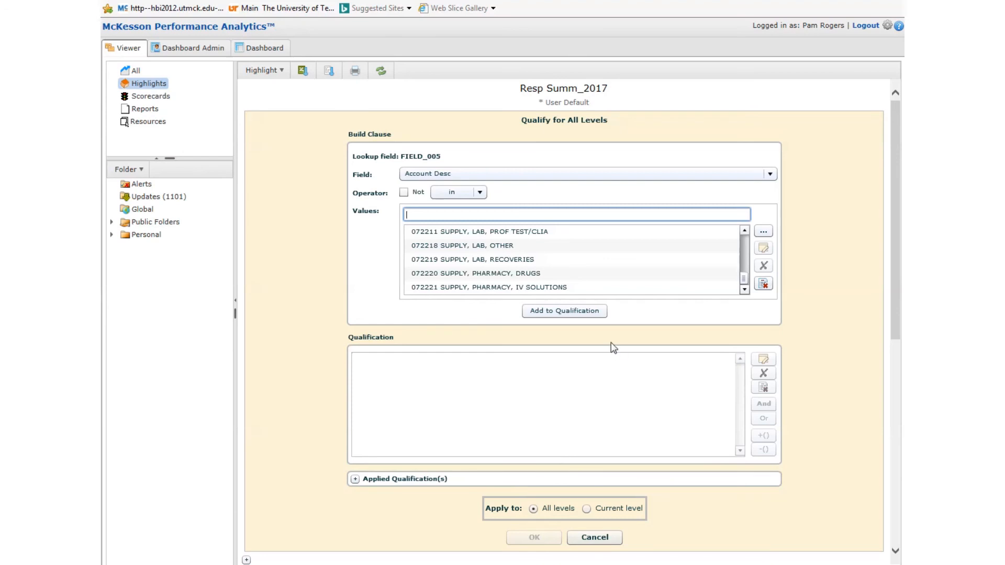
click(580, 314)
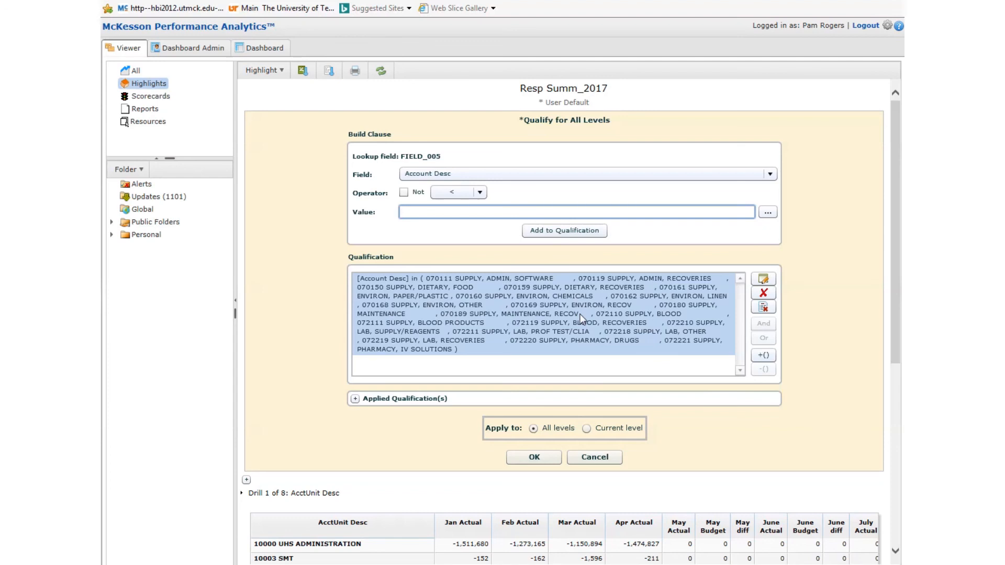
Switch the clause field to AcctUnit Desc and pick 30405 PHARMACY as its value from the lookup
click(770, 175)
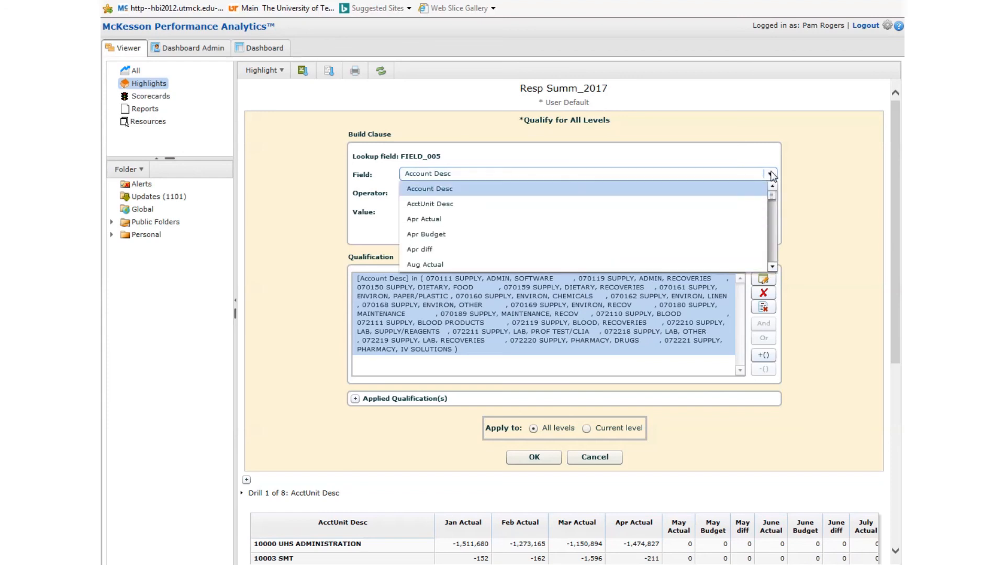
click(454, 205)
click(469, 213)
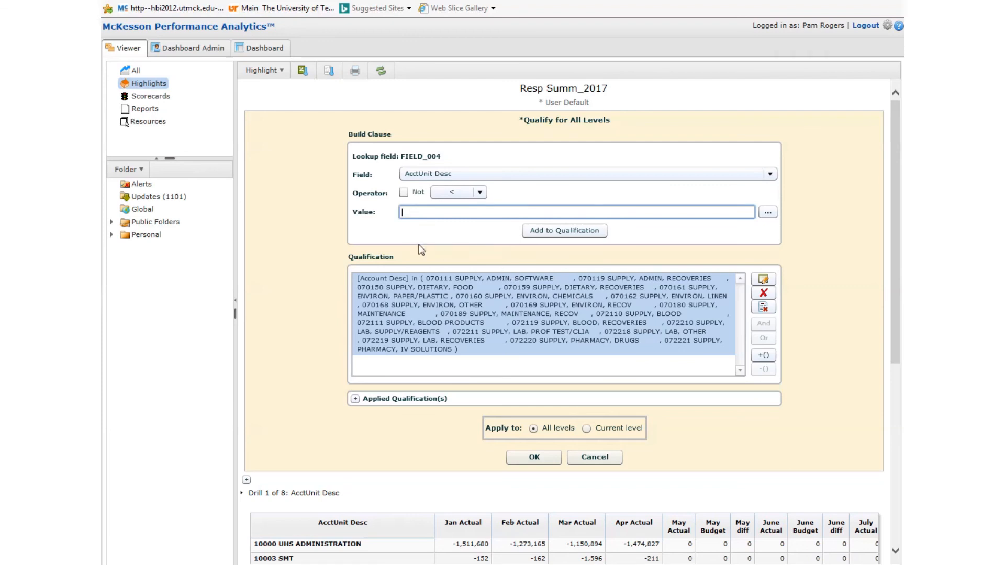
click(768, 213)
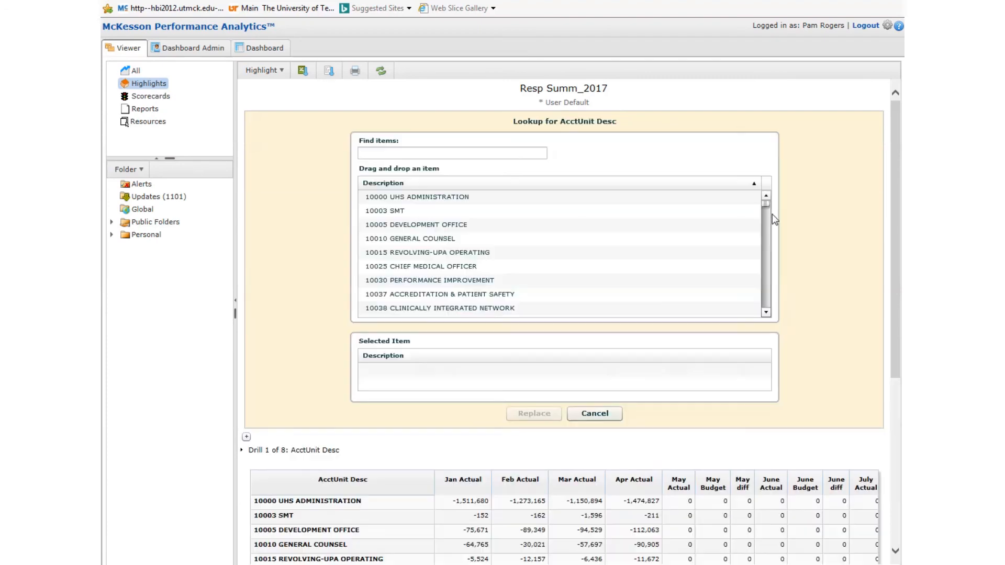
click(461, 153)
text(pharm)
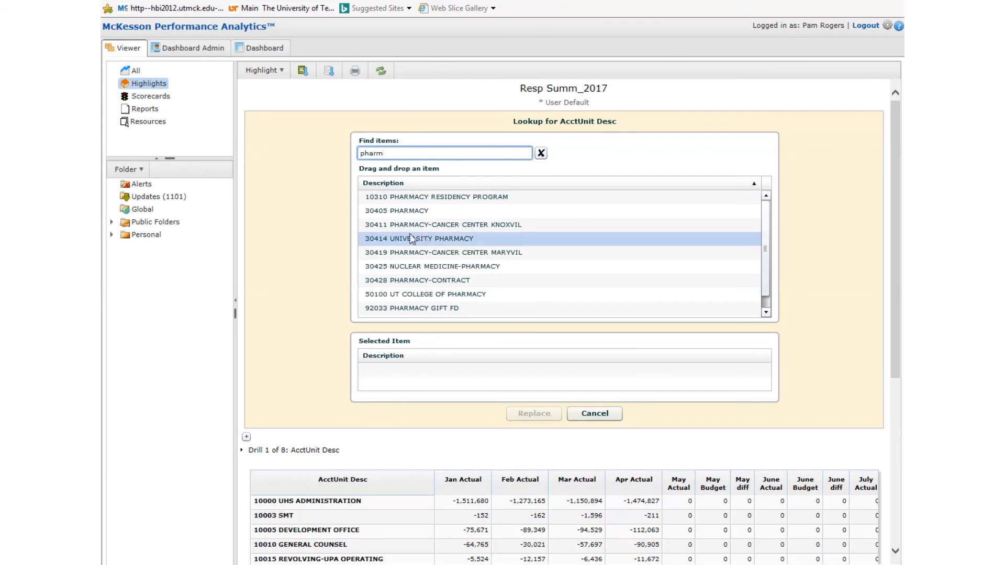
click(423, 207)
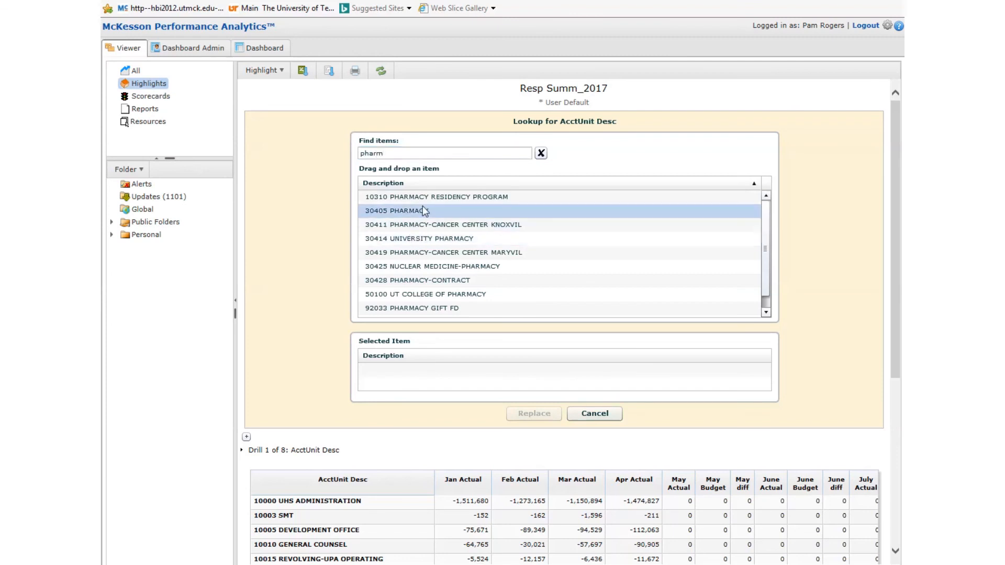
double_click(554, 212)
click(539, 415)
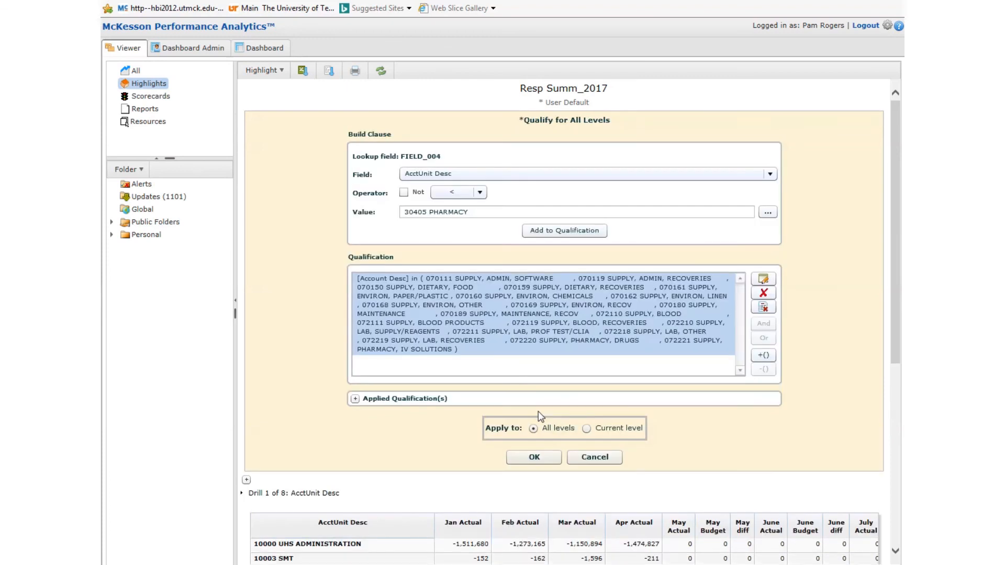
Add the AcctUnit Desc clause, connect it to the first clause with And, and apply the qualification
click(566, 232)
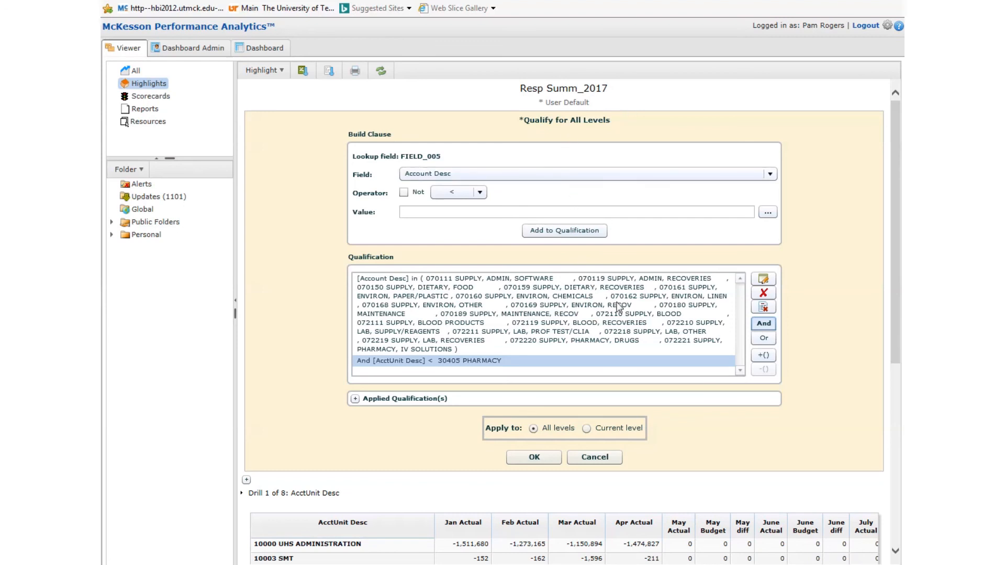
click(764, 338)
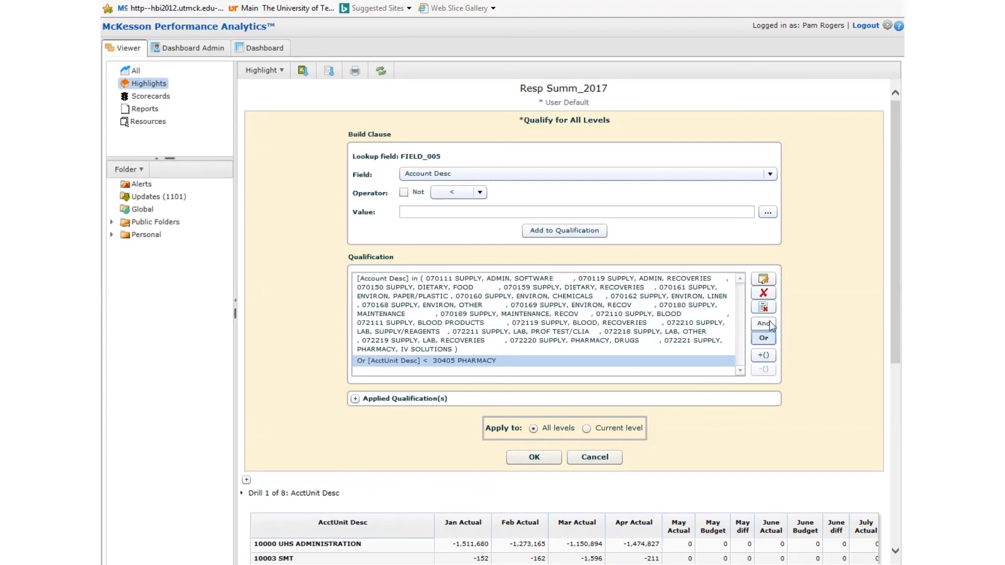
click(764, 324)
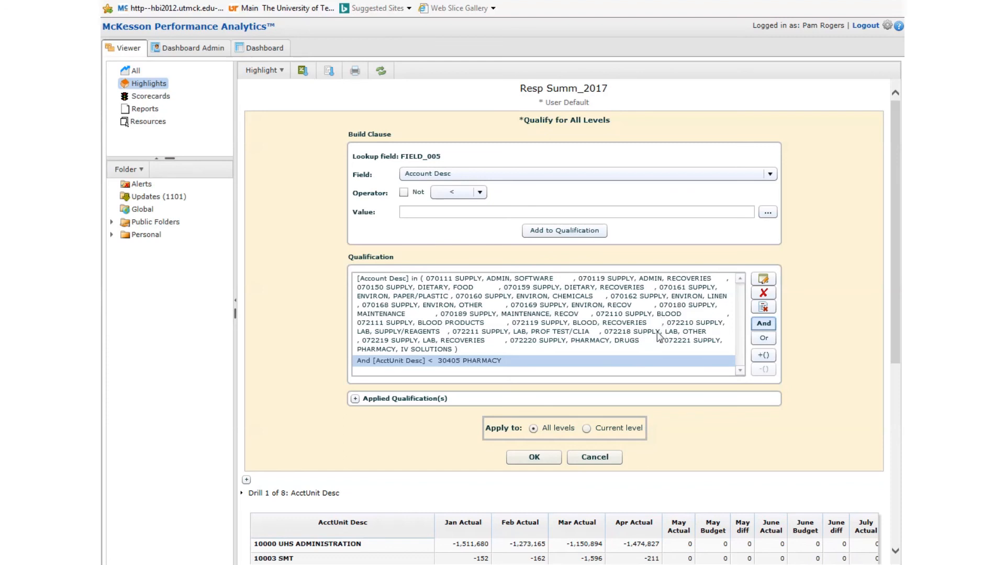
click(533, 457)
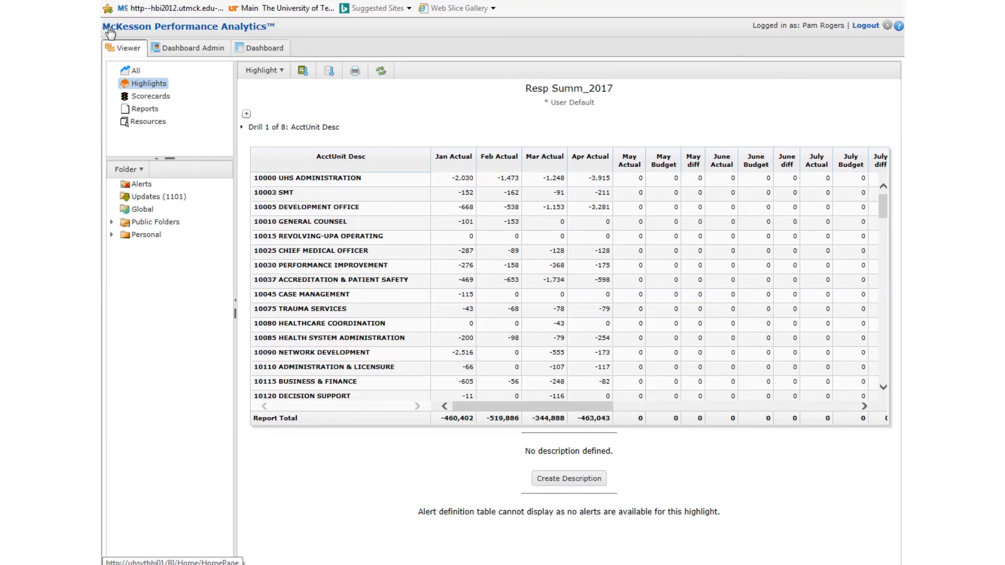
Save the highlight's changes as a new bookmark named actual
click(284, 74)
mouse_move(289, 87)
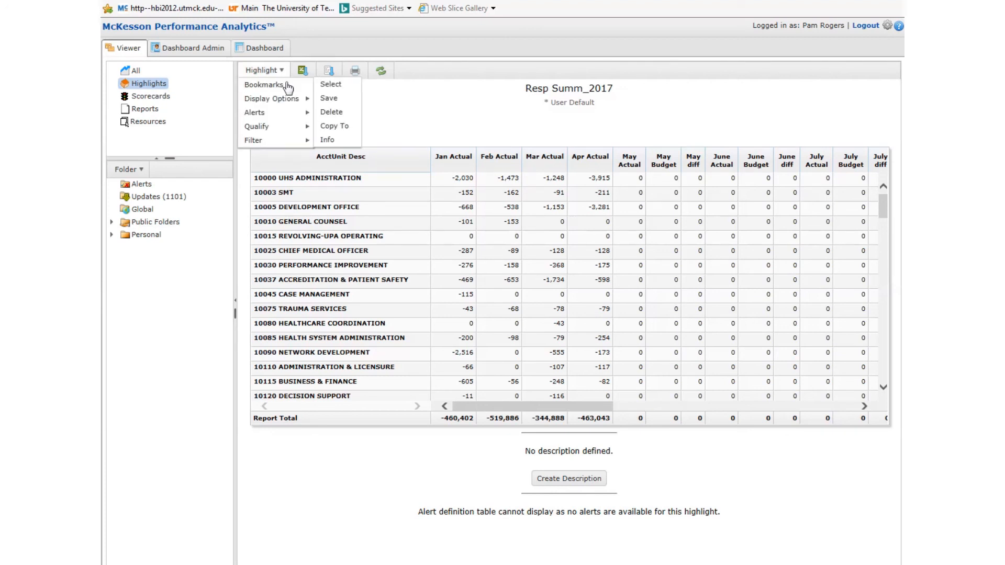
click(333, 99)
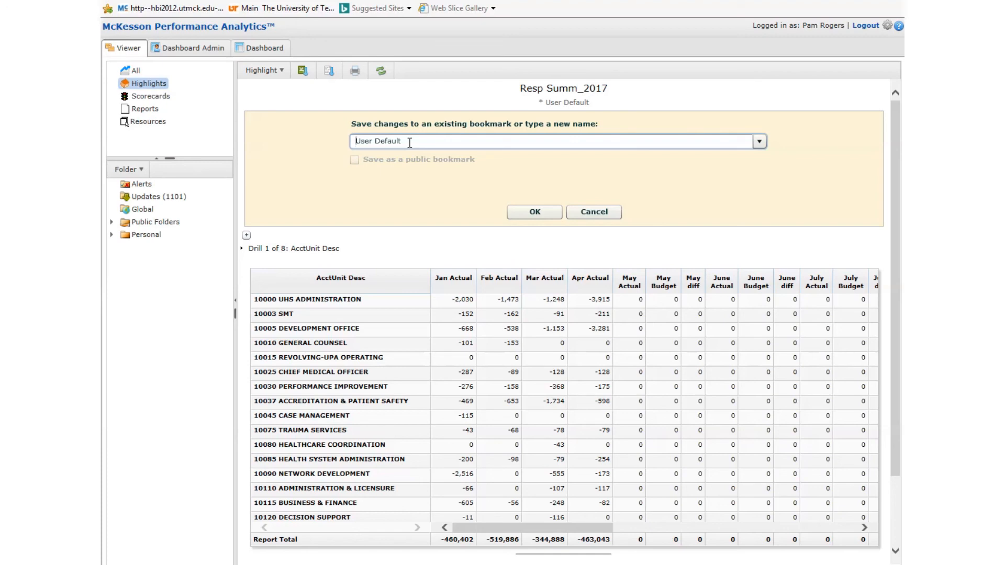
drag(410, 143, 227, 143)
text(actual)
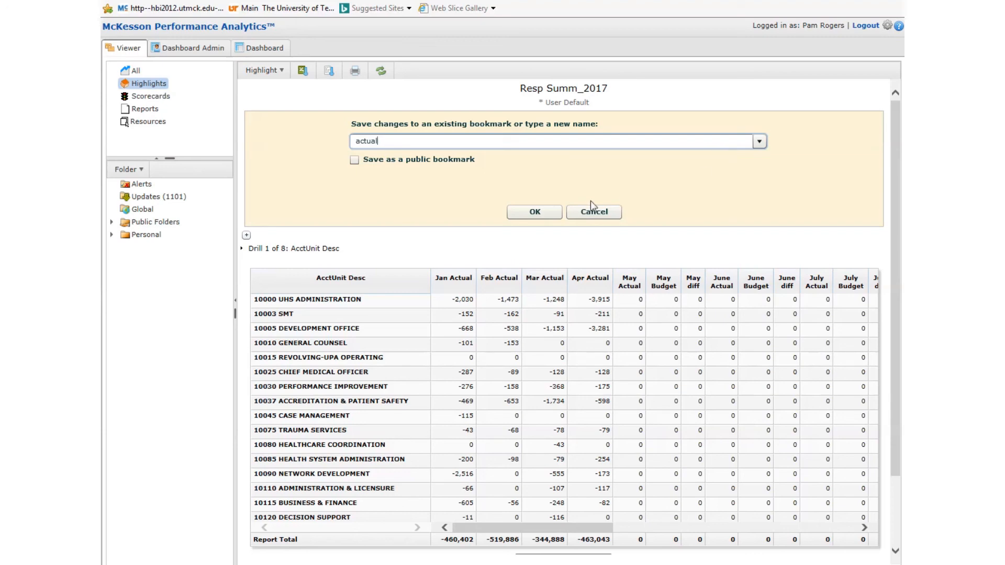
click(539, 215)
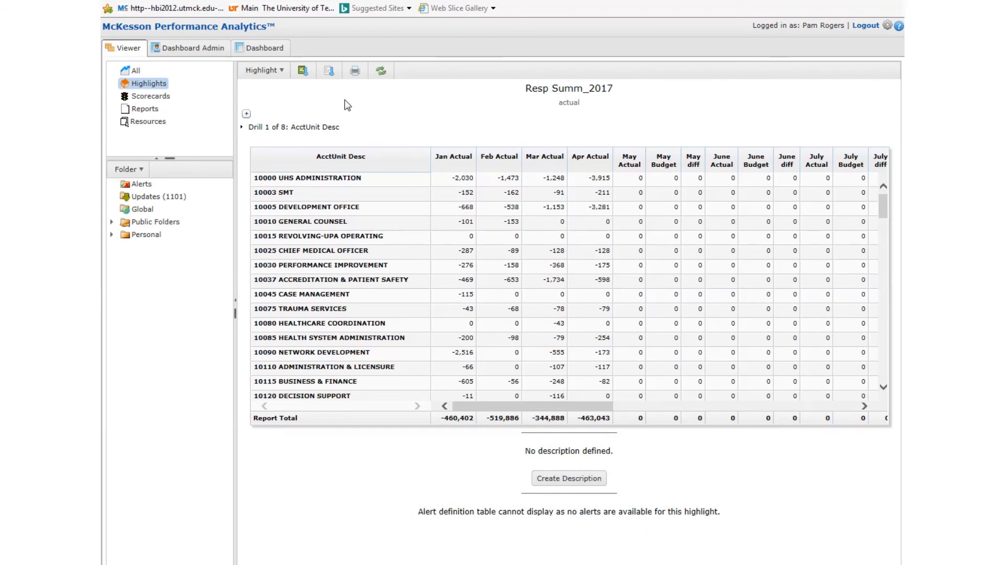
Load the highlight's Actual Only bookmark through the bookmark selection dialog
click(281, 73)
mouse_move(285, 85)
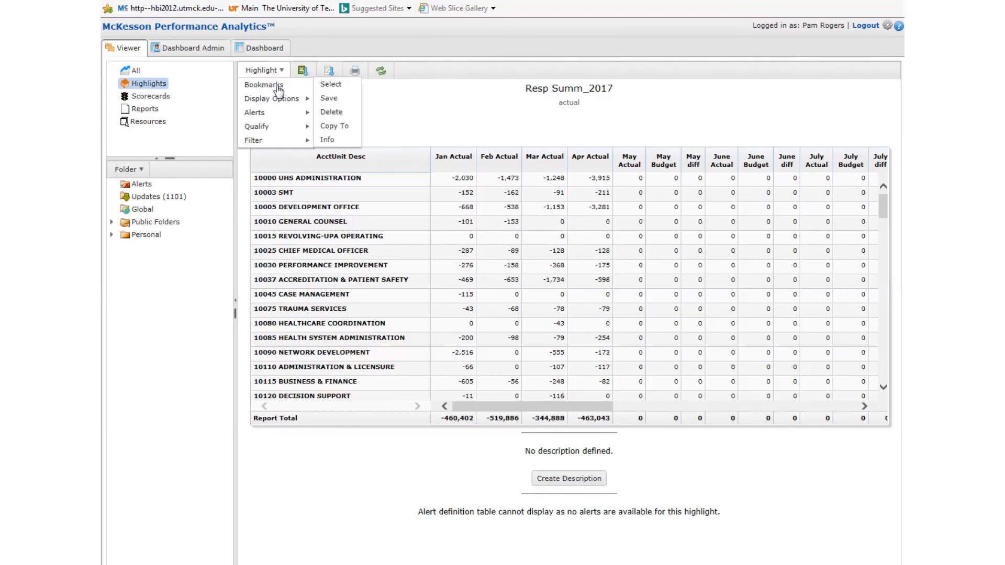
click(331, 85)
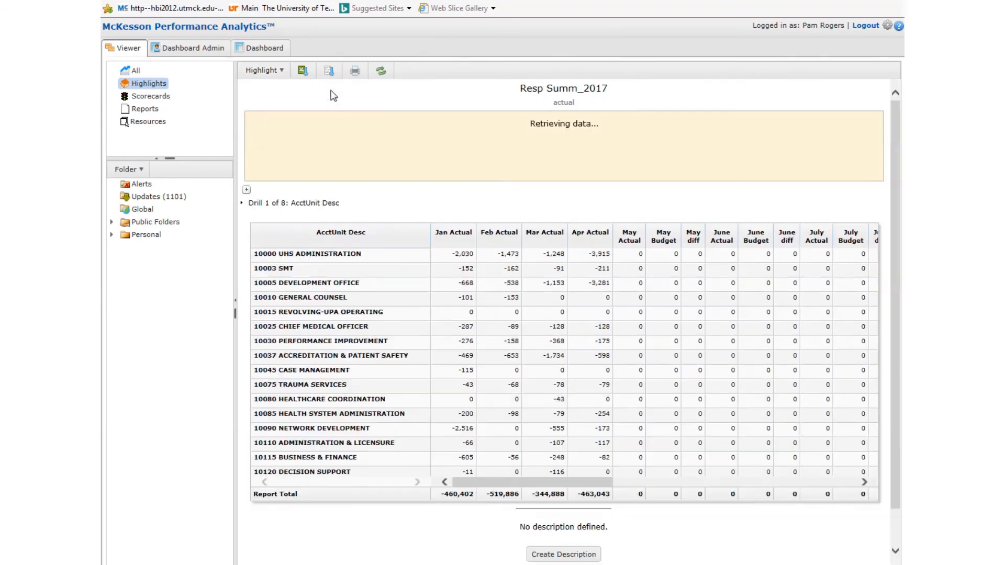
click(771, 139)
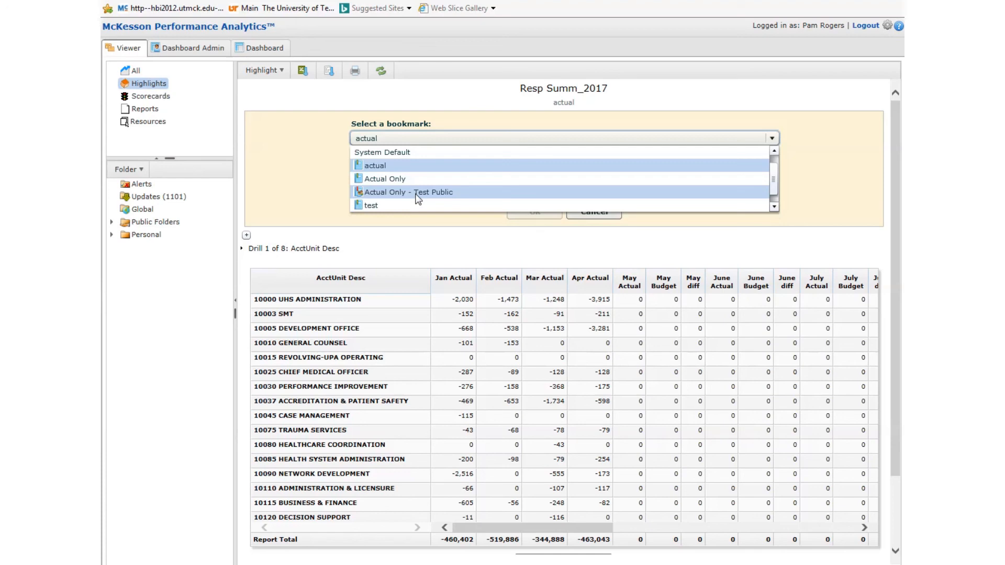
click(387, 165)
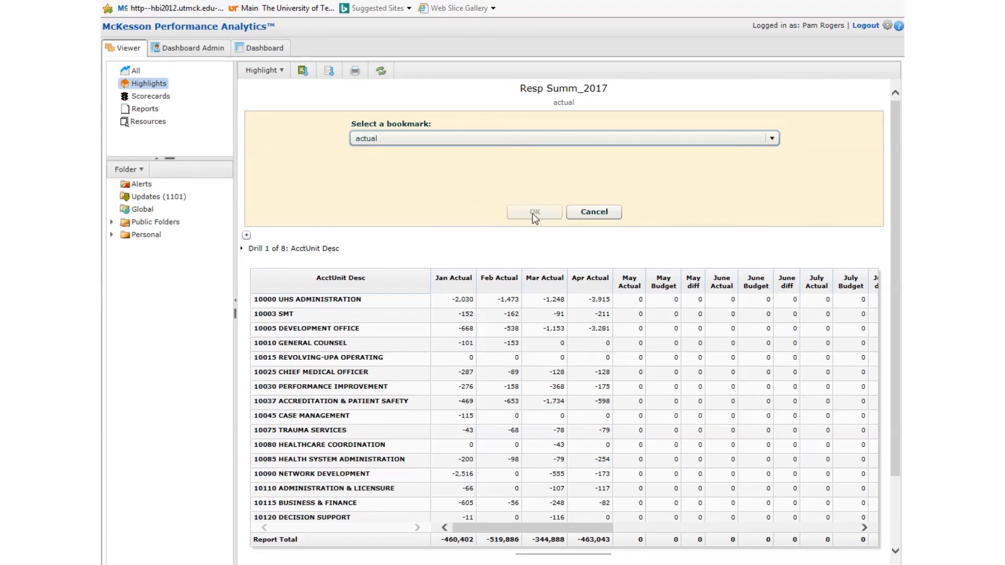
click(770, 138)
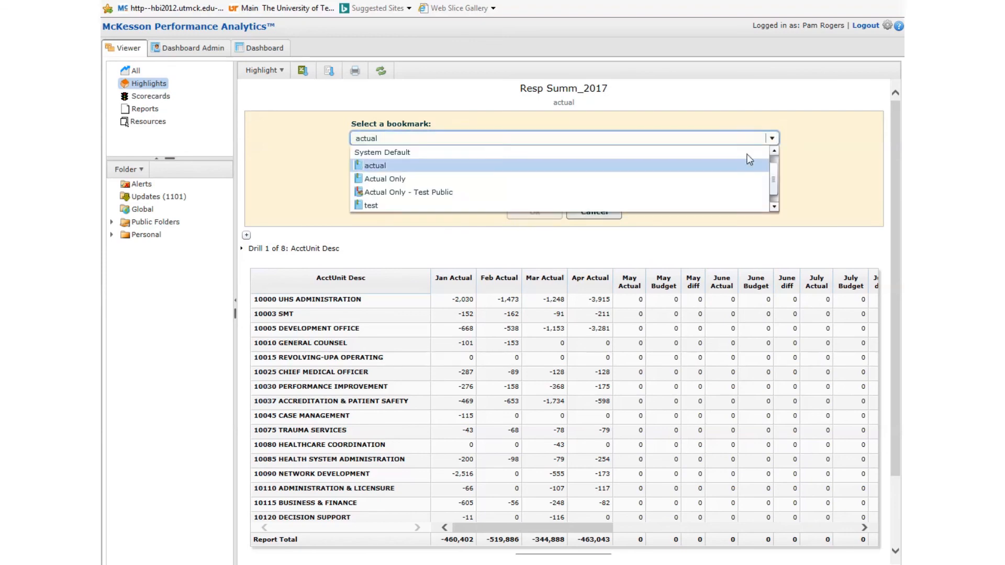
click(417, 167)
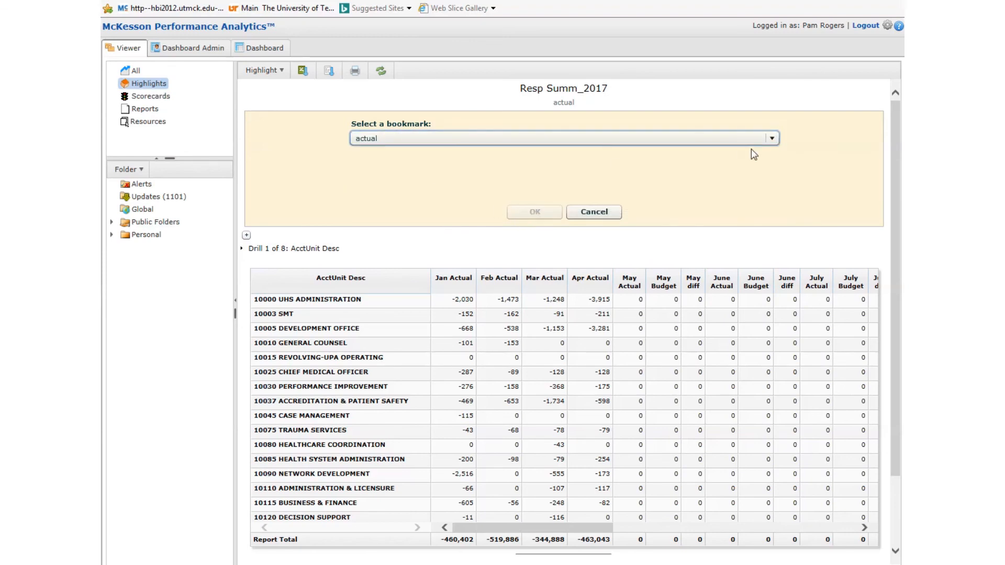
click(503, 138)
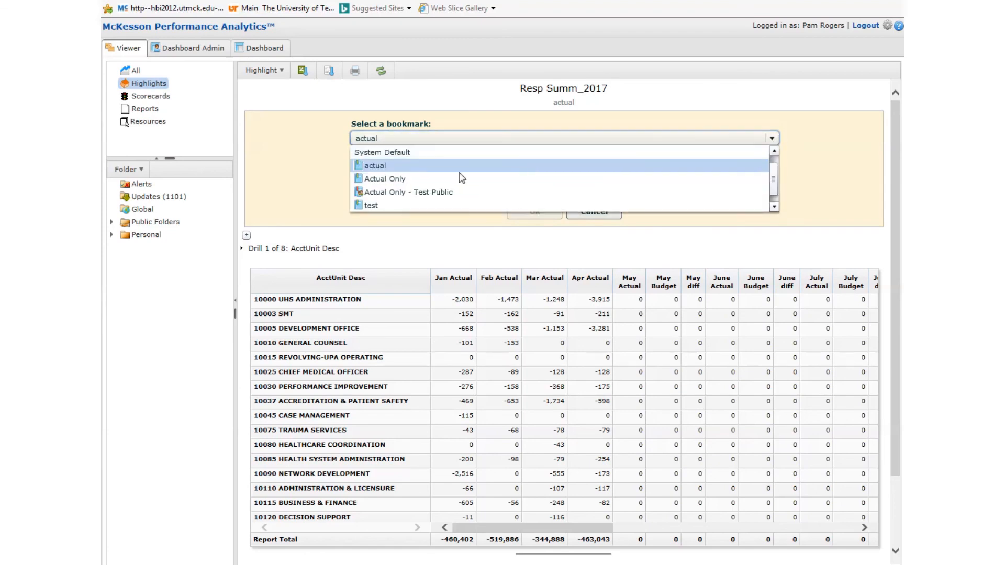
click(413, 181)
click(533, 214)
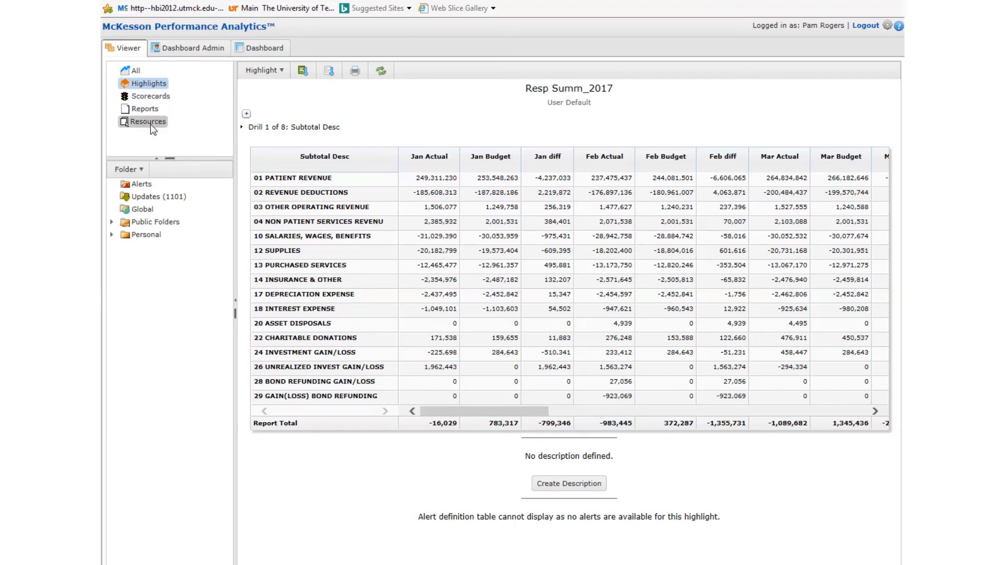
Expand Public Folders and open the Responsibility Reports folder
click(112, 223)
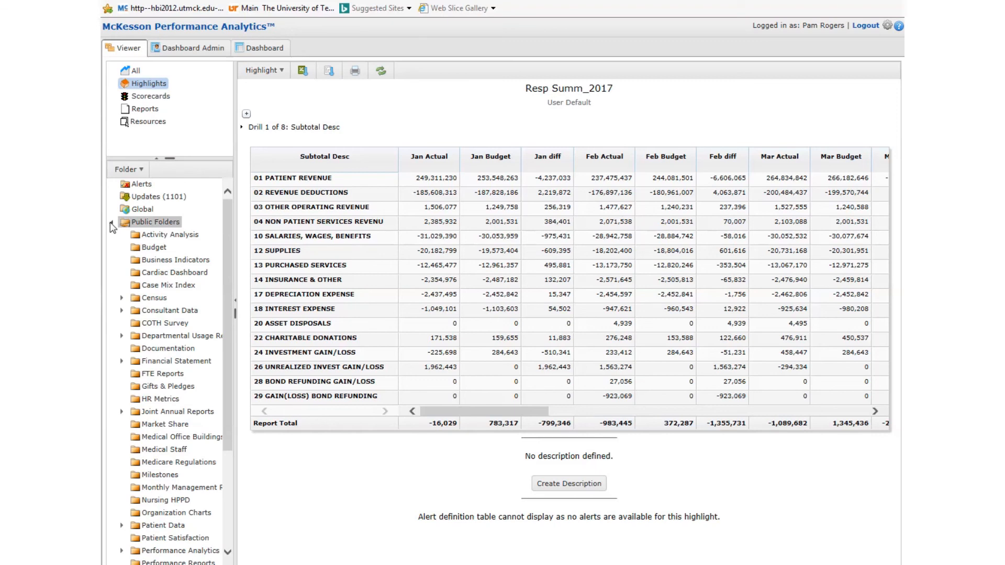
drag(231, 279, 214, 429)
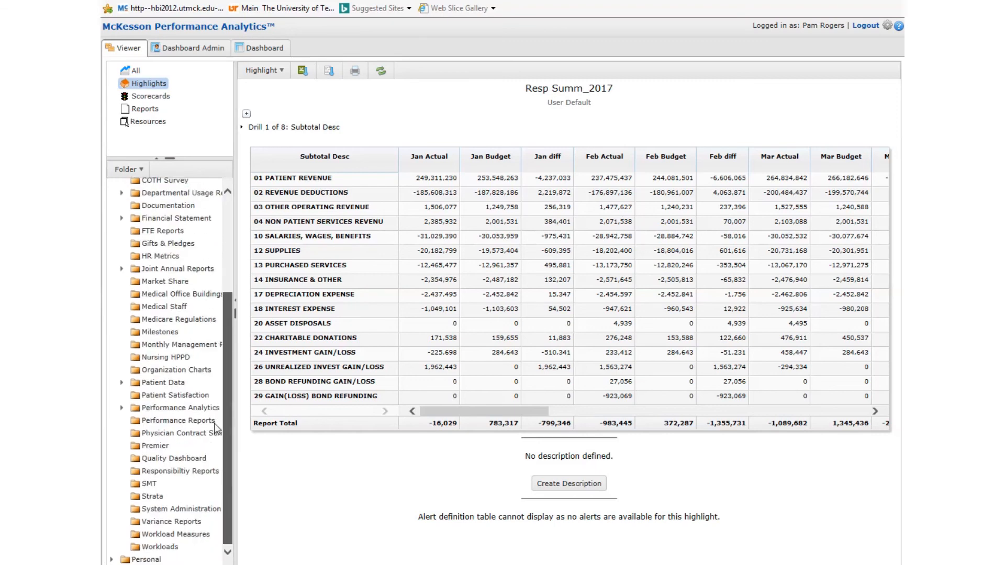
click(152, 473)
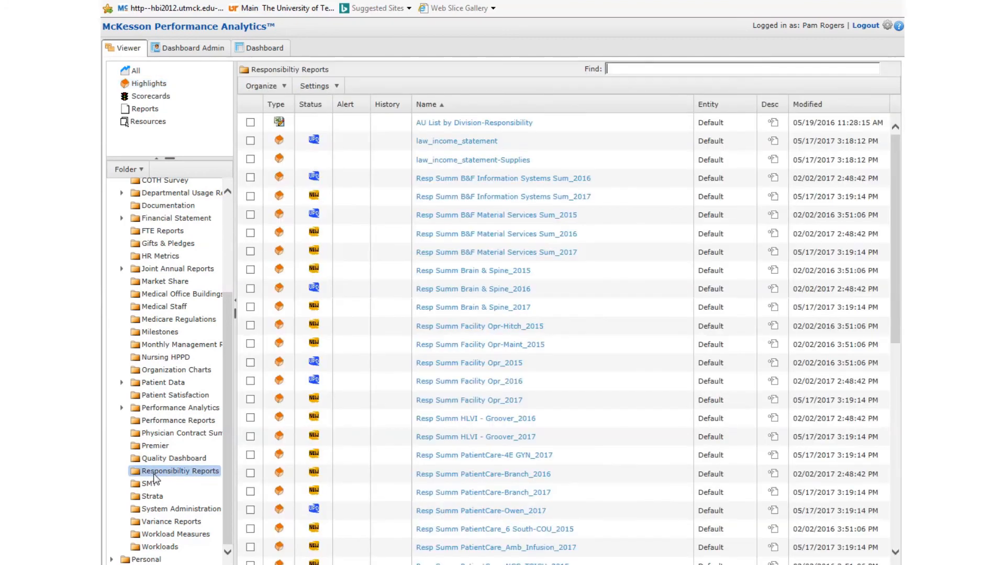